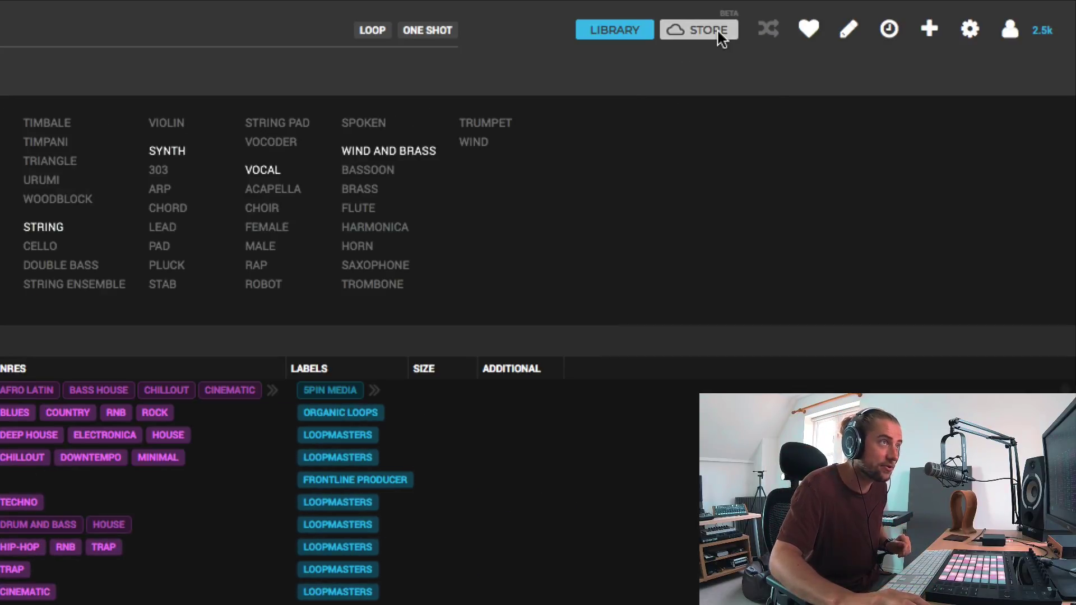
# Switch from the sample library to the Loopcloud store.
pyautogui.click(708, 29)
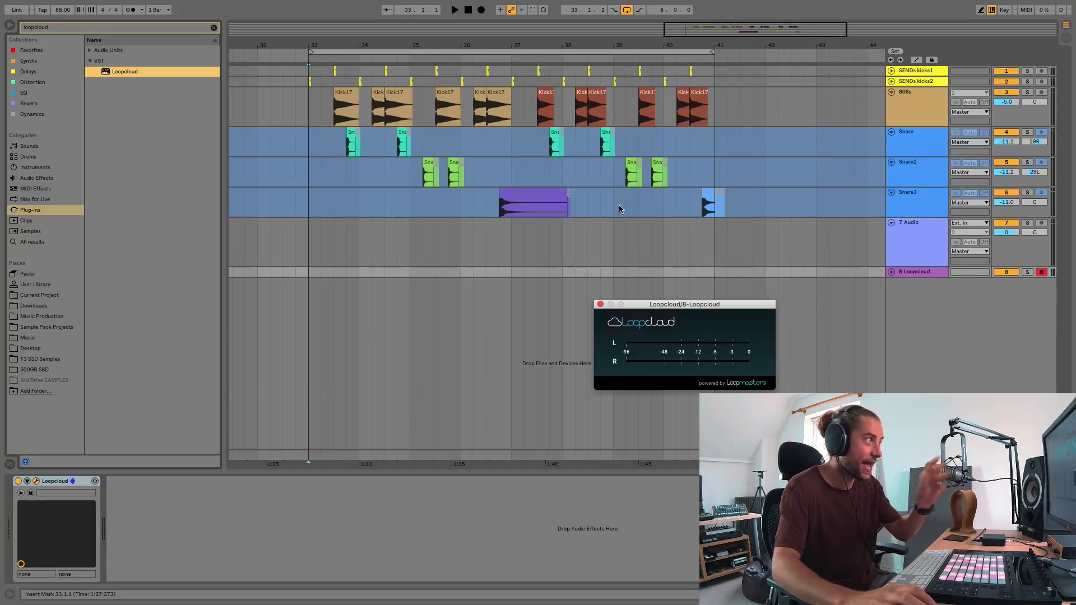
# Add Echo's Vintage Delay preset Gated Splash to the Loopcloud track in Ableton Live and set its Dry/Wet to 100%.
pyautogui.click(214, 28)
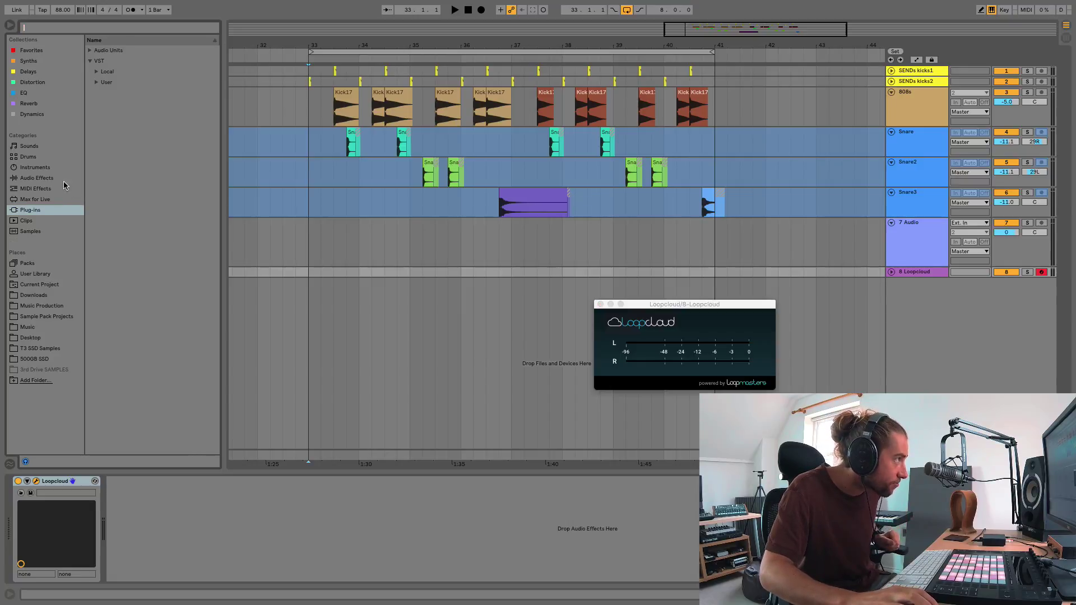
pyautogui.click(36, 178)
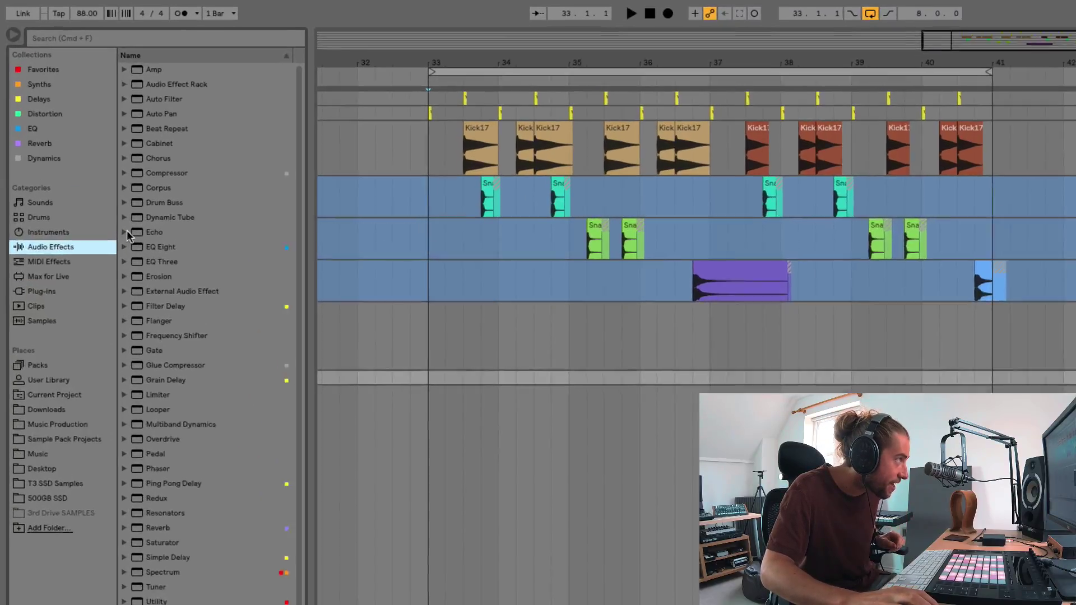
pyautogui.click(94, 167)
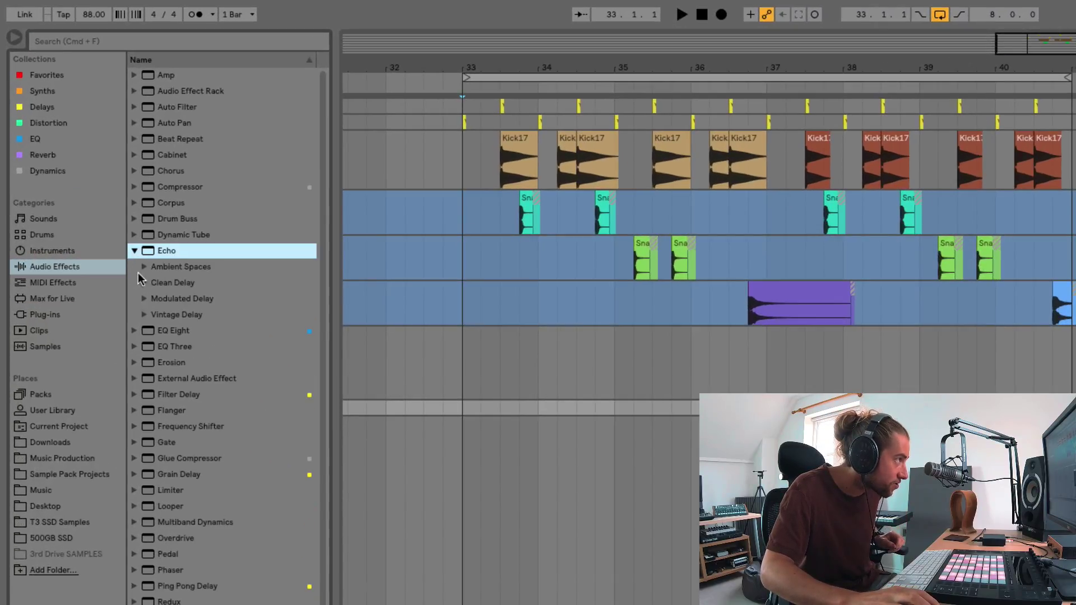
pyautogui.click(144, 267)
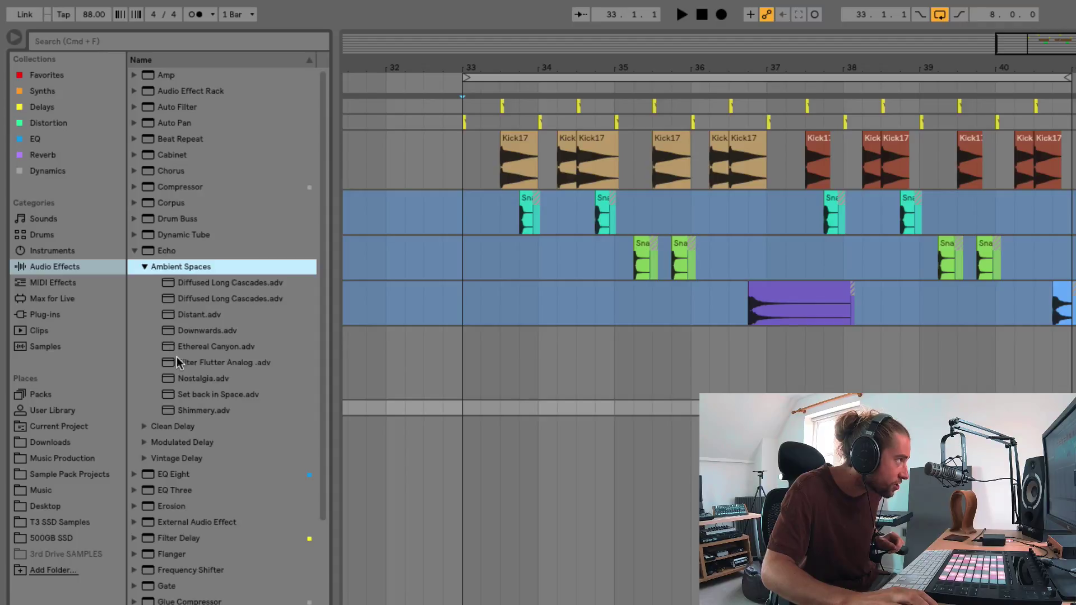
pyautogui.click(146, 427)
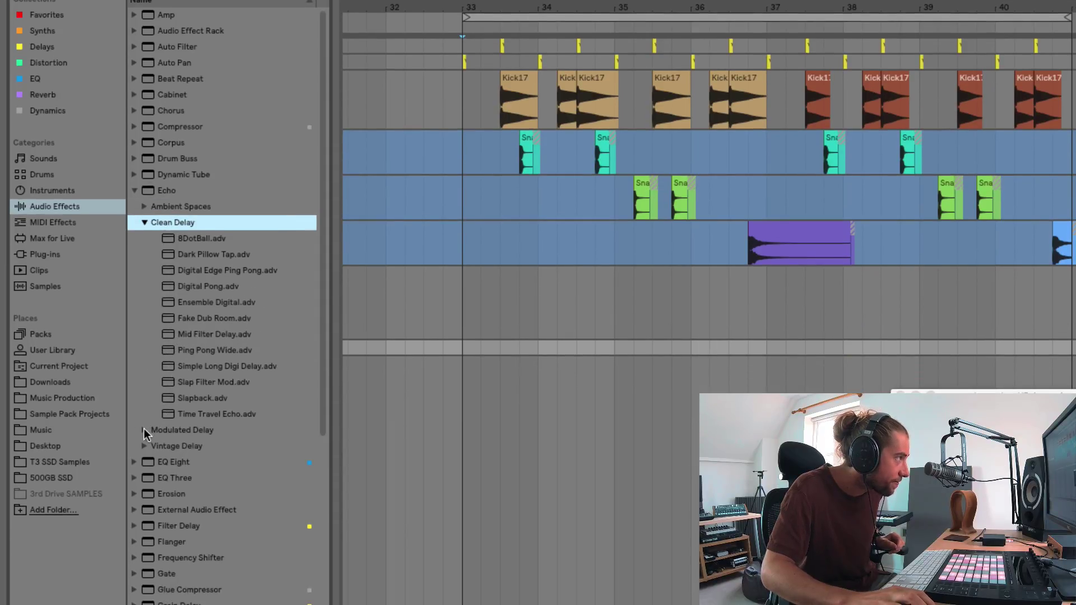
pyautogui.click(145, 430)
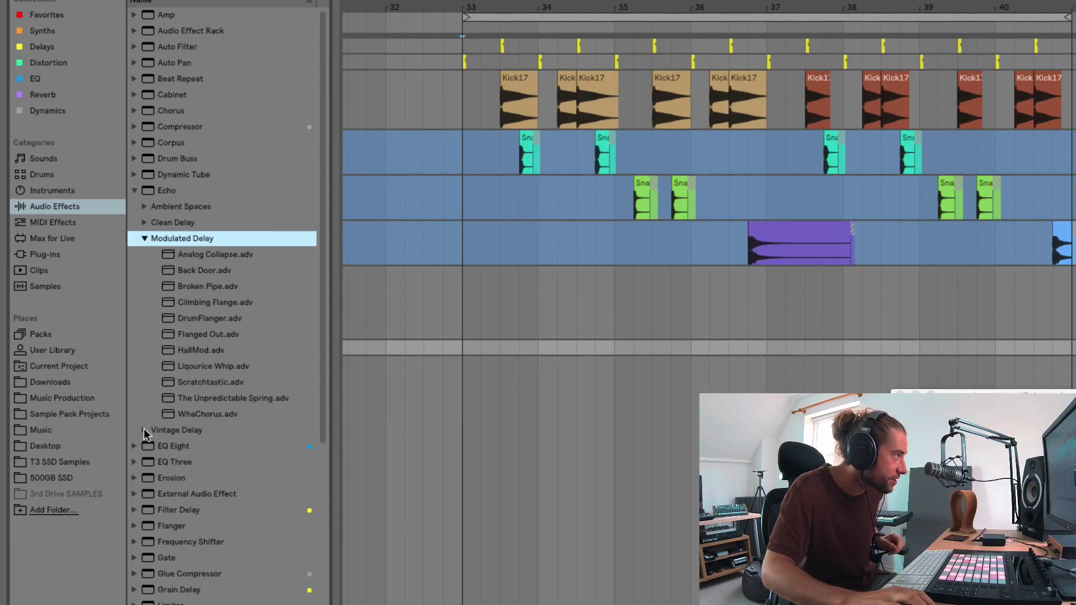
pyautogui.click(144, 429)
pyautogui.doubleClick(192, 397)
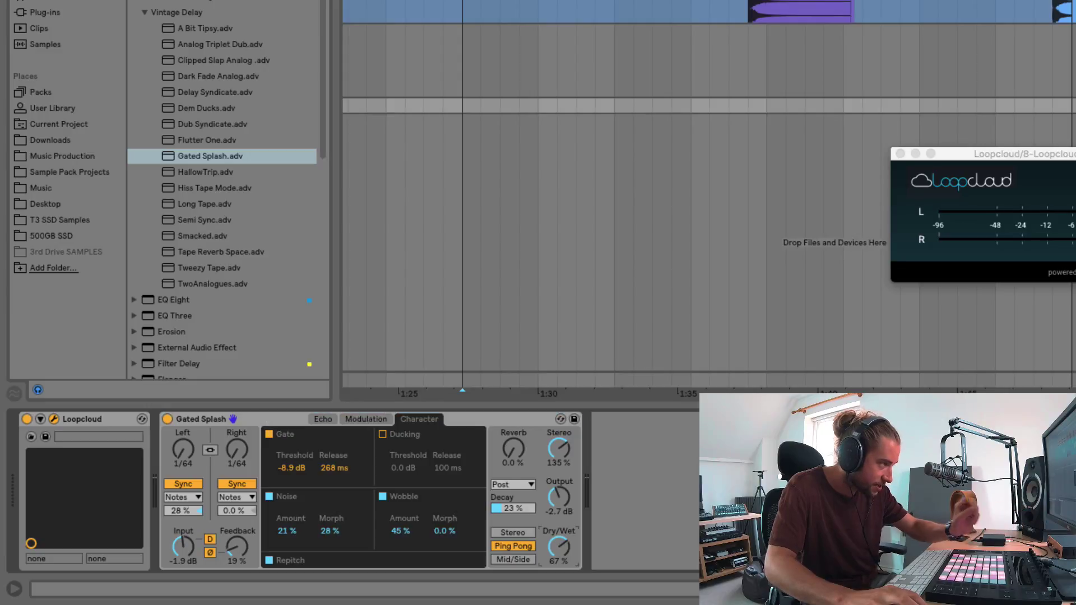
pyautogui.moveTo(561, 547); pyautogui.dragTo(561, 521)
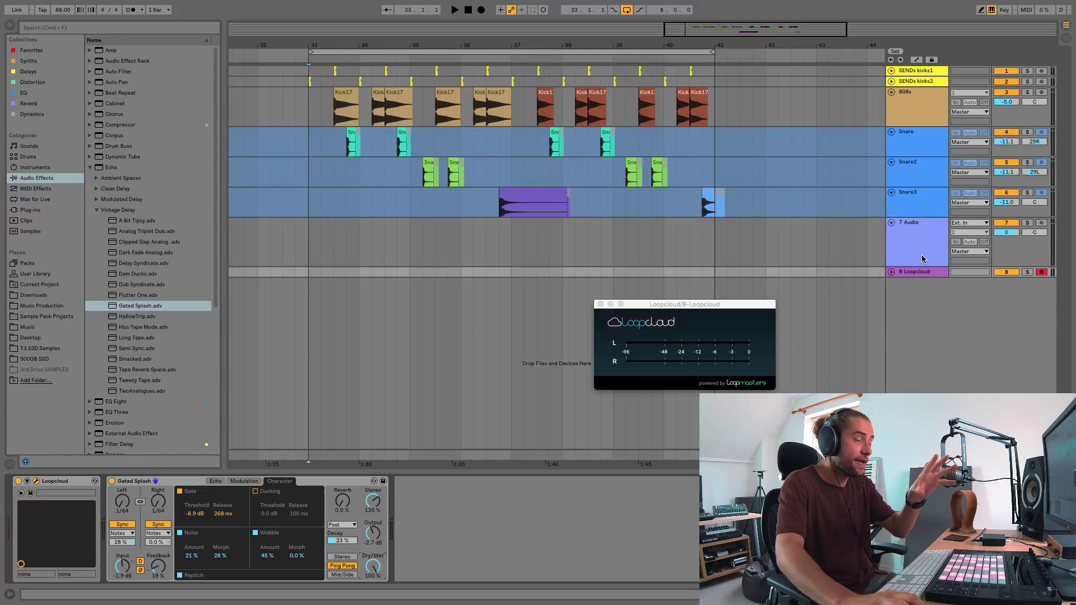
# Copy the two sidechained Compressors from track 7 Audio to the Loopcloud track and fold track 7.
pyautogui.click(905, 236)
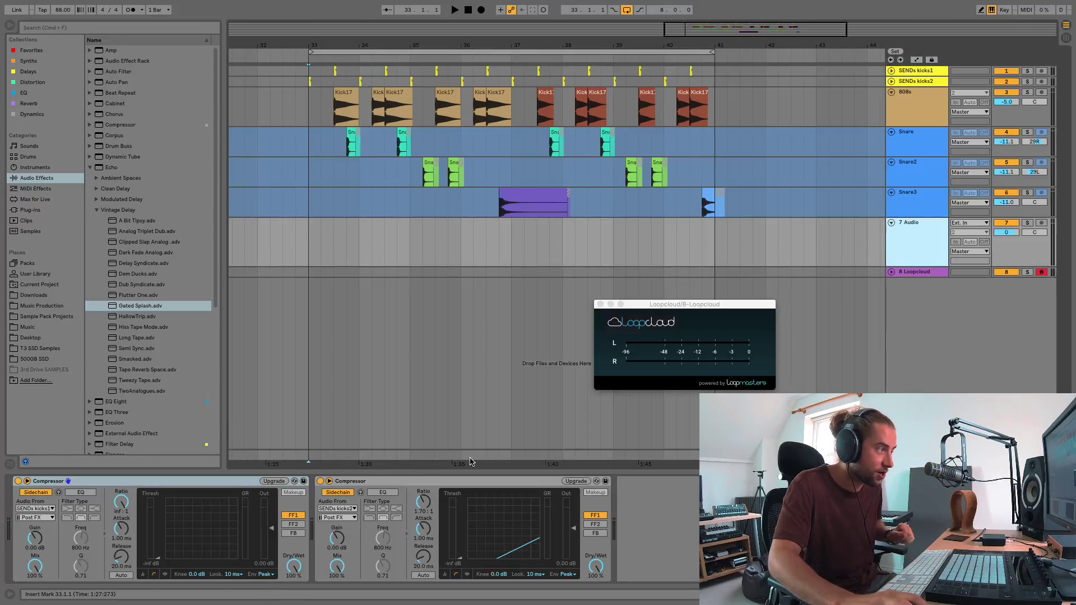
pyautogui.click(412, 483)
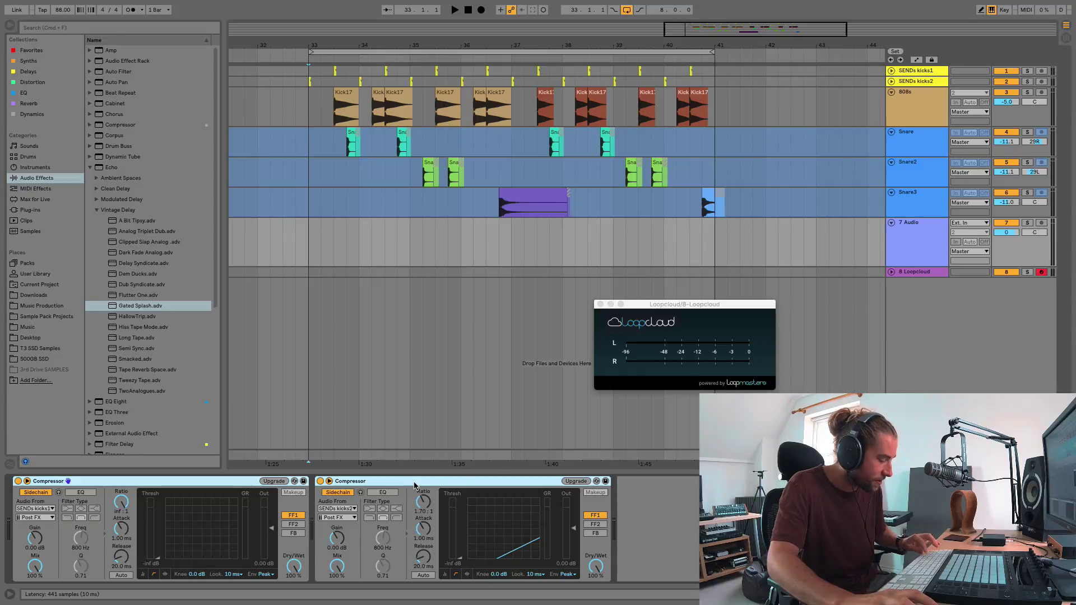
pyautogui.click(908, 274)
pyautogui.press('super+v')
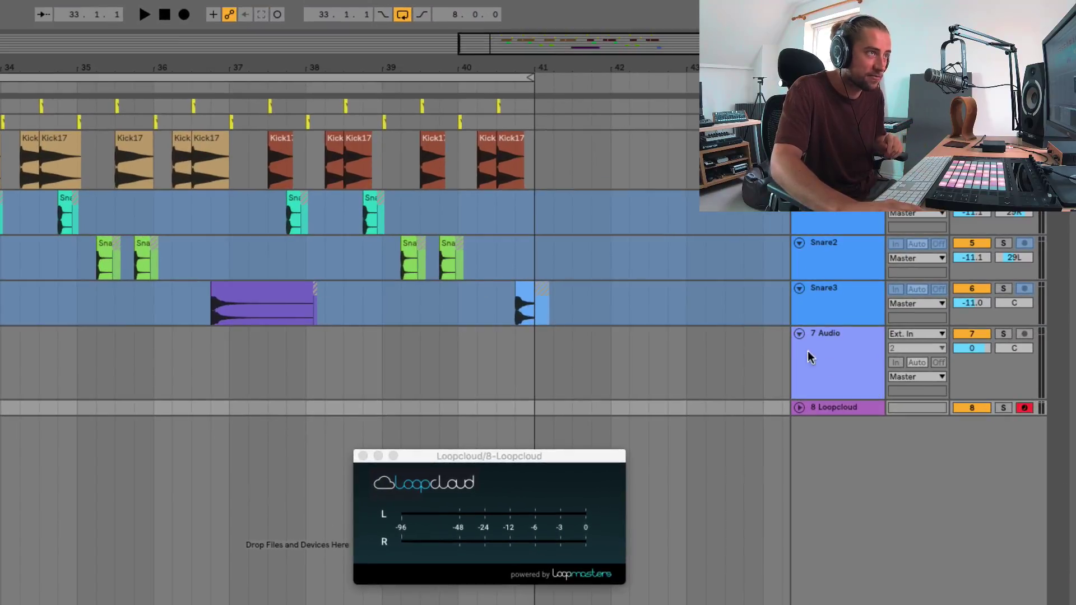
pyautogui.click(800, 350)
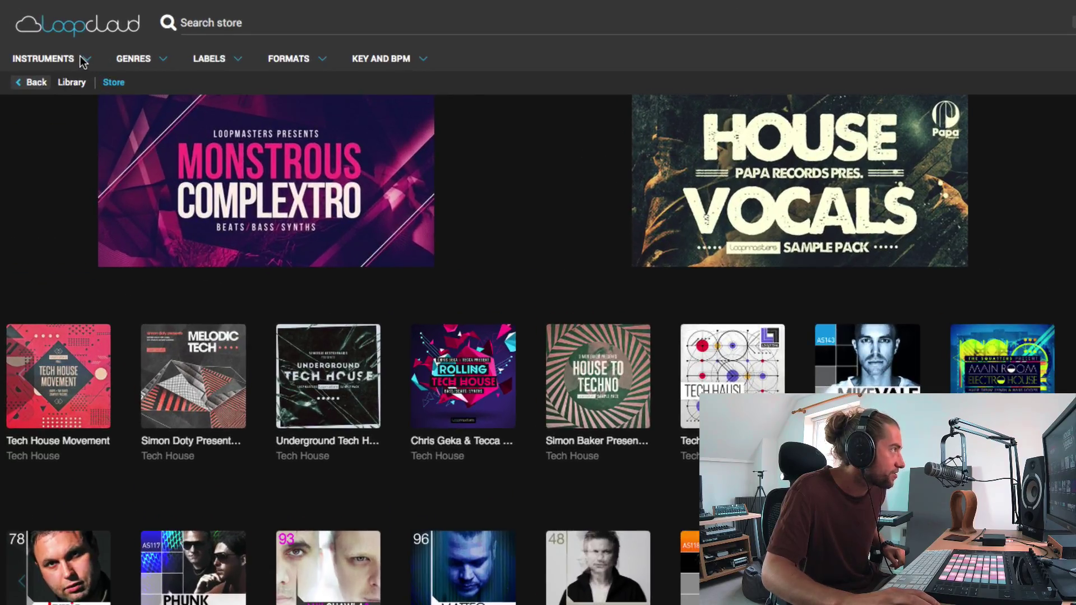
# Filter the Loopcloud store to Marimba loops in the House genre.
pyautogui.click(83, 61)
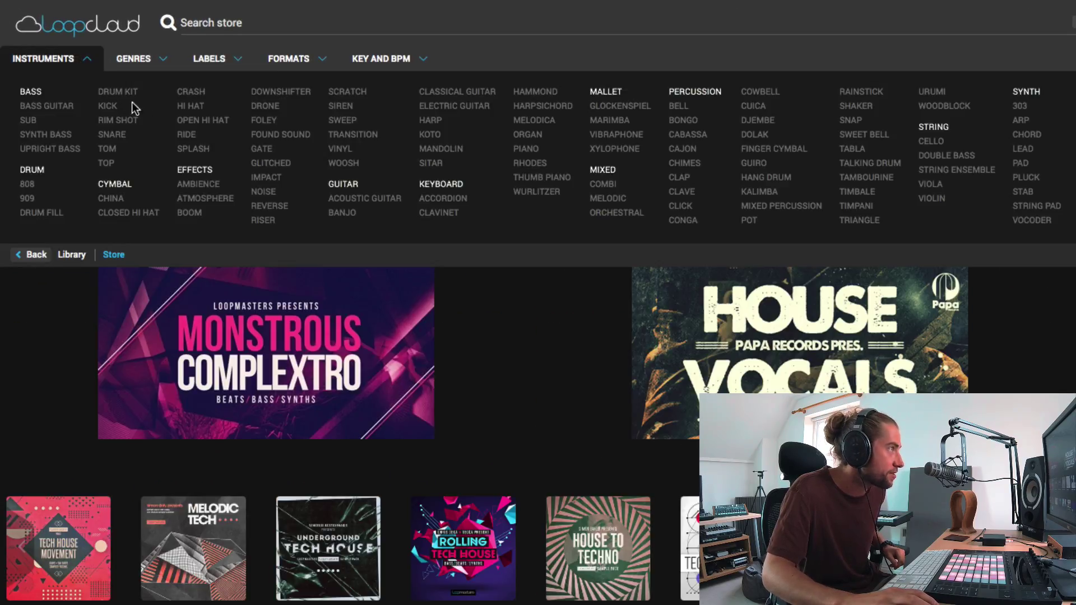
pyautogui.click(611, 120)
pyautogui.click(148, 84)
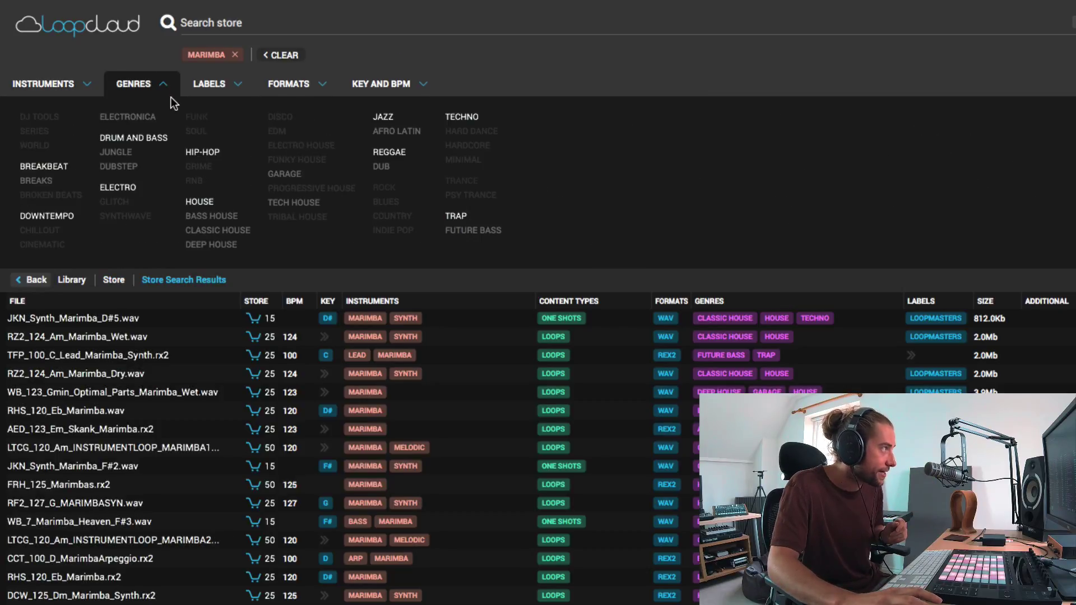
pyautogui.click(200, 203)
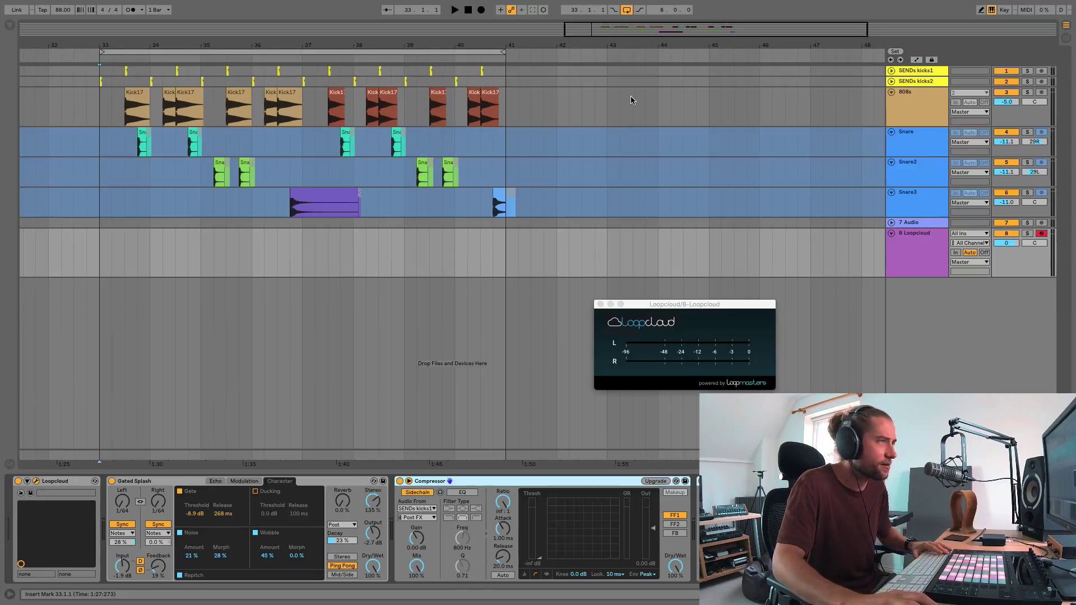
pyautogui.hotkey('ctrl', 'Up')
pyautogui.click(646, 41)
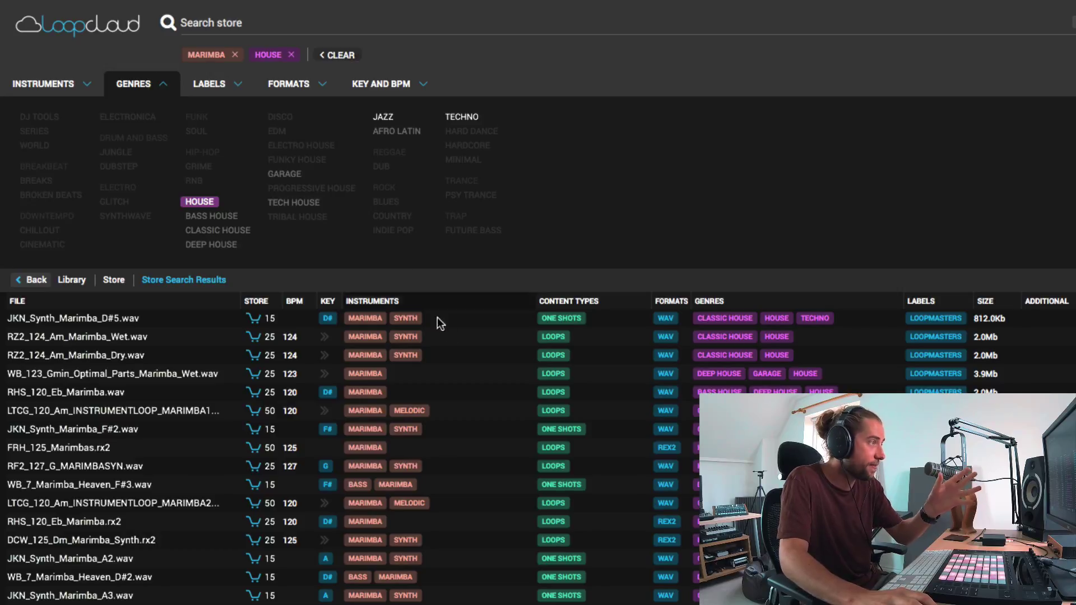
pyautogui.click(551, 392)
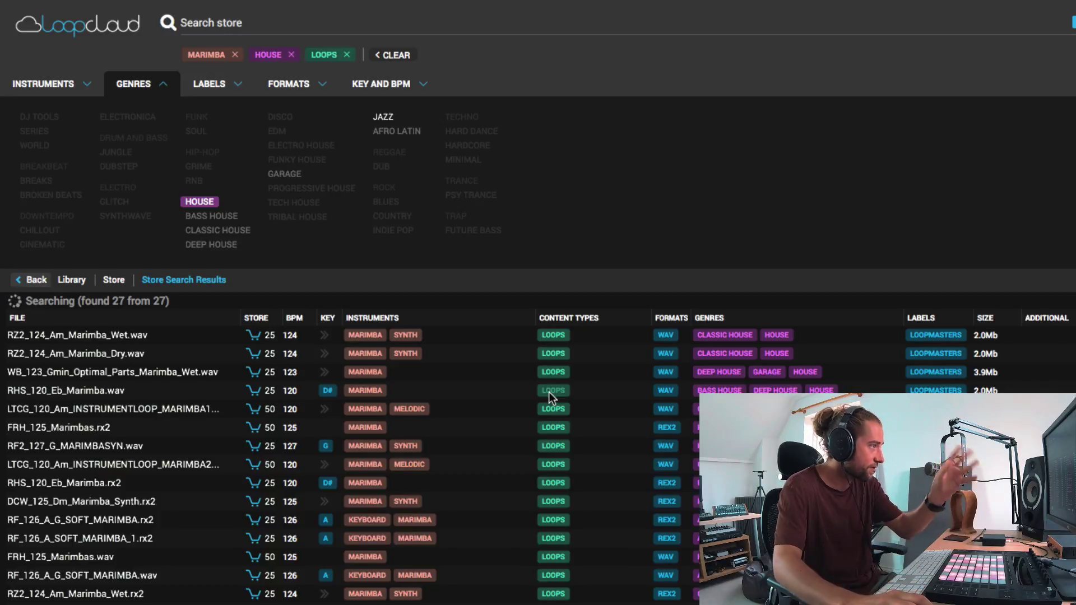
# Preview the store loop RZ2_124_Am_Marimba_Dry.wav.
pyautogui.click(164, 338)
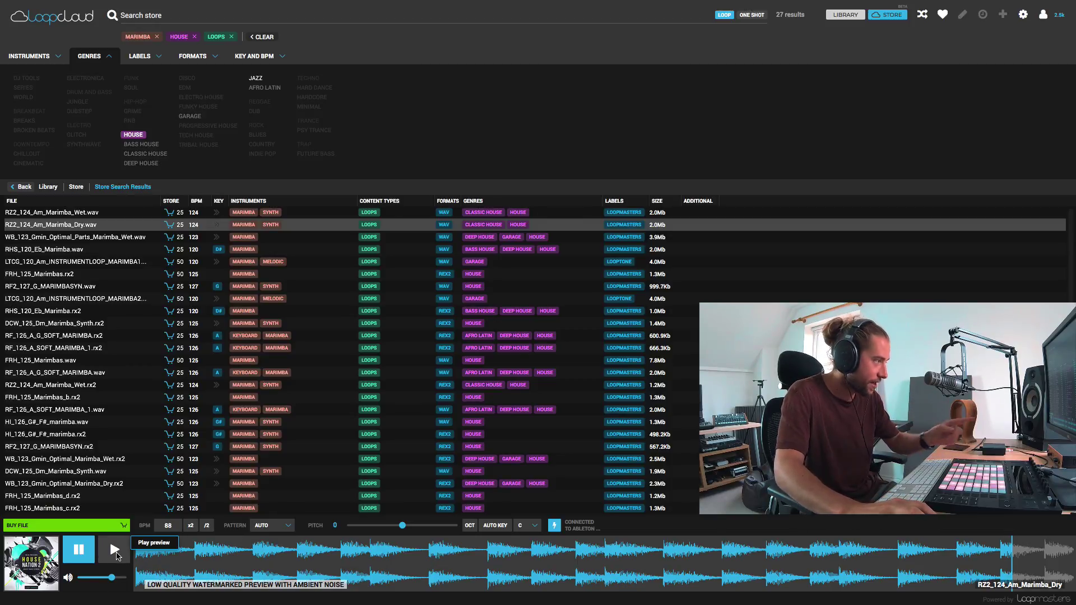
pyautogui.click(115, 551)
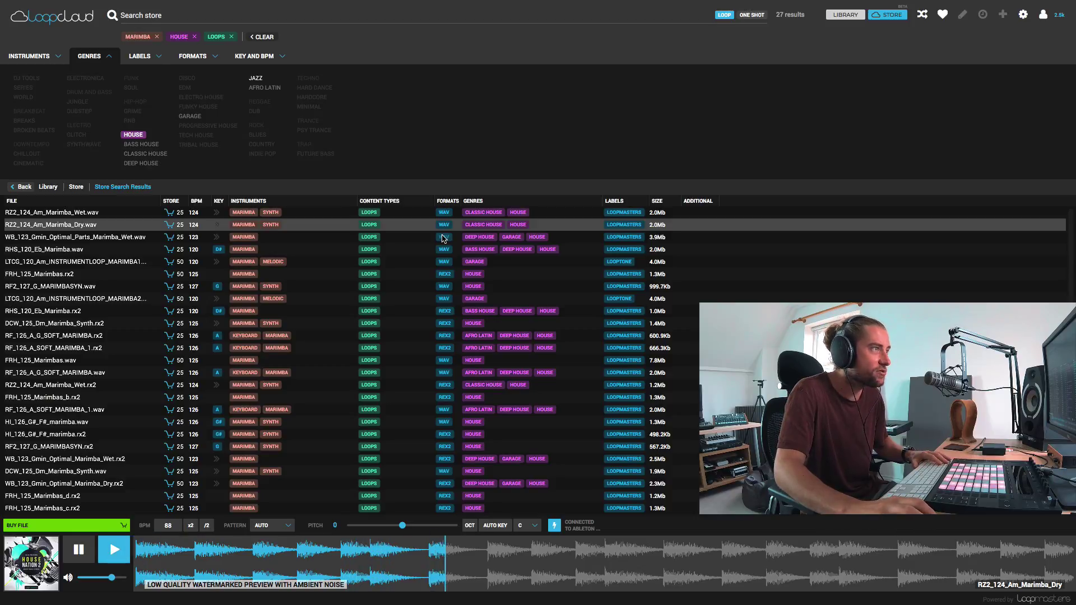
# Switch to Ableton Live, compare the previewed loop with Gated Splash bypassed and enabled, and stop playback.
pyautogui.hotkey('ctrl', 'Up')
pyautogui.press('Escape')
pyautogui.hotkey('ctrl', 'Up')
pyautogui.hotkey('ctrl', 'Left')
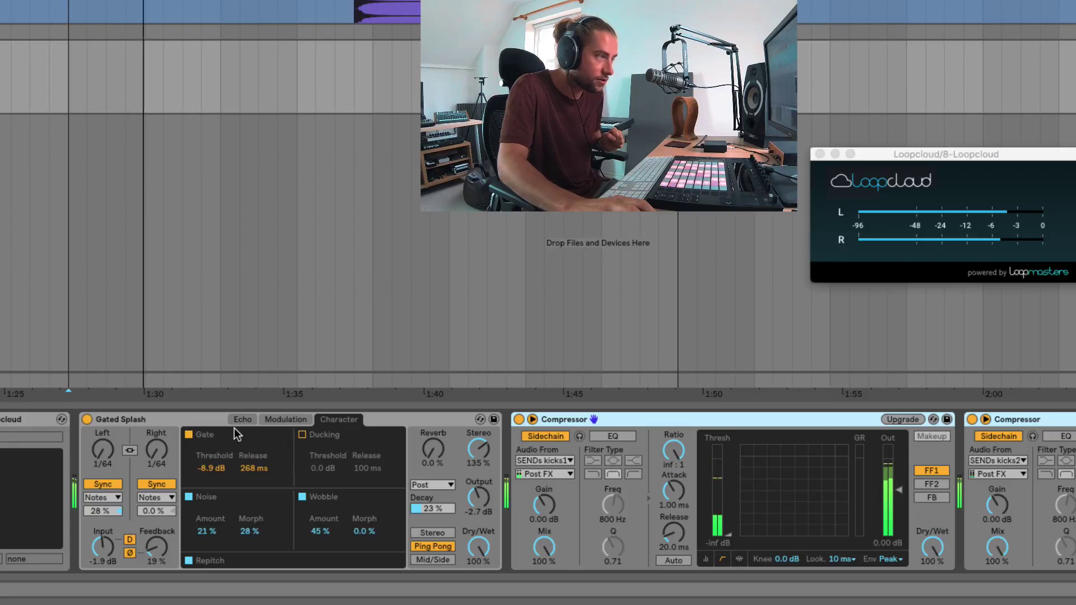
pyautogui.click(87, 421)
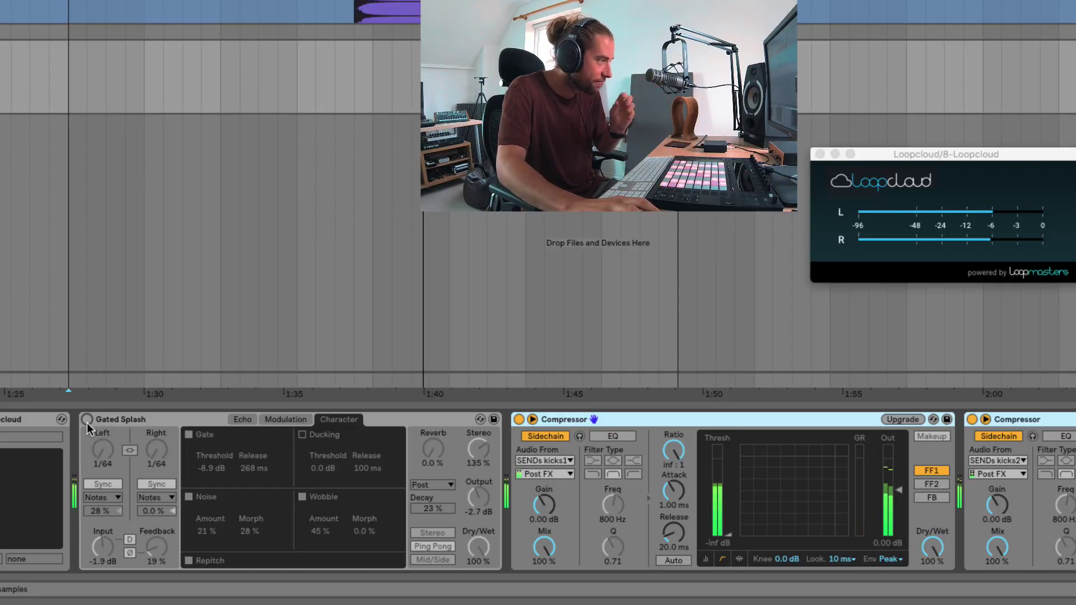
pyautogui.click(86, 420)
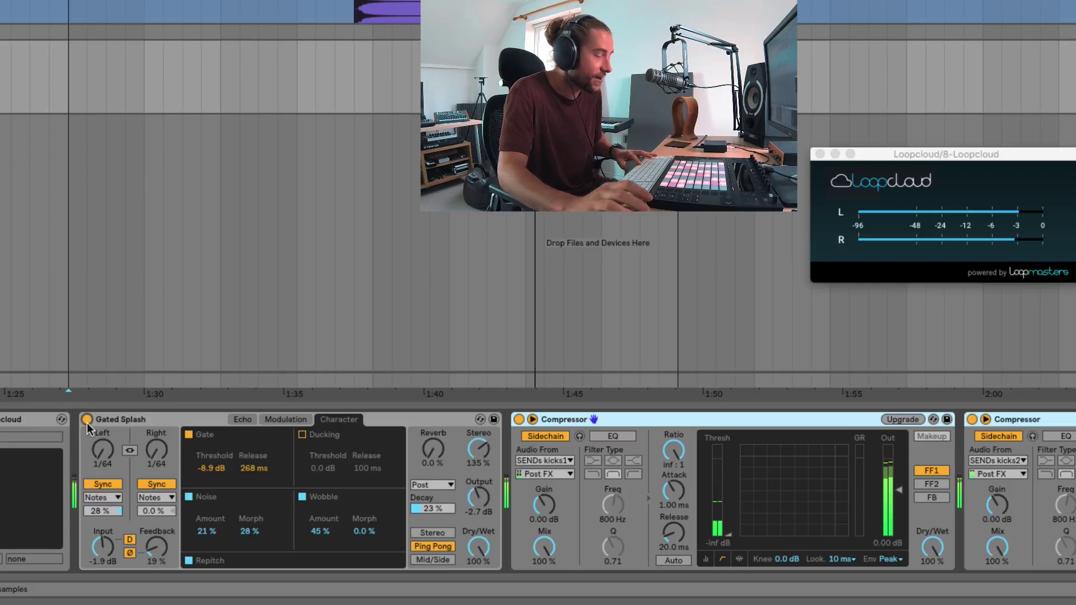
pyautogui.press('space')
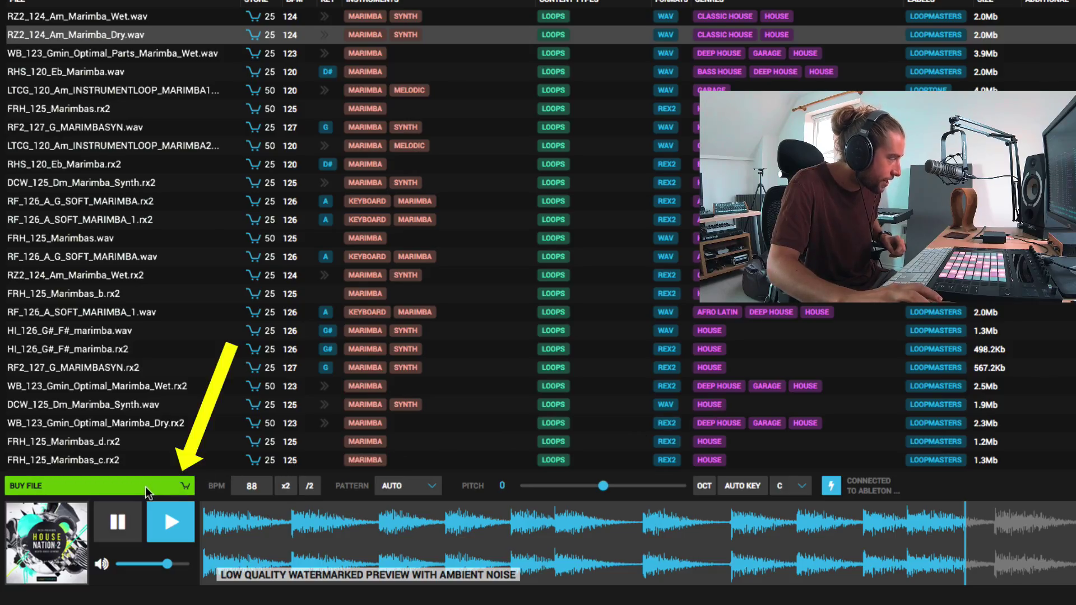
# Buy RZ2_124_Am_Marimba_Dry.wav in Loopcloud and export its original and processed versions to the desktop.
pyautogui.click(147, 491)
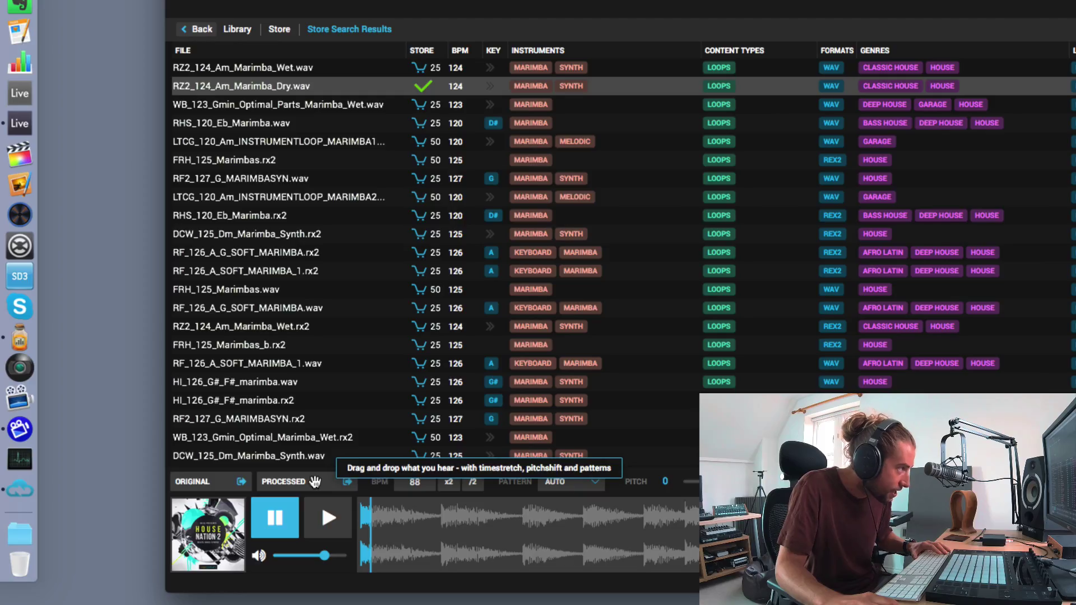
pyautogui.moveTo(241, 481); pyautogui.dragTo(114, 143)
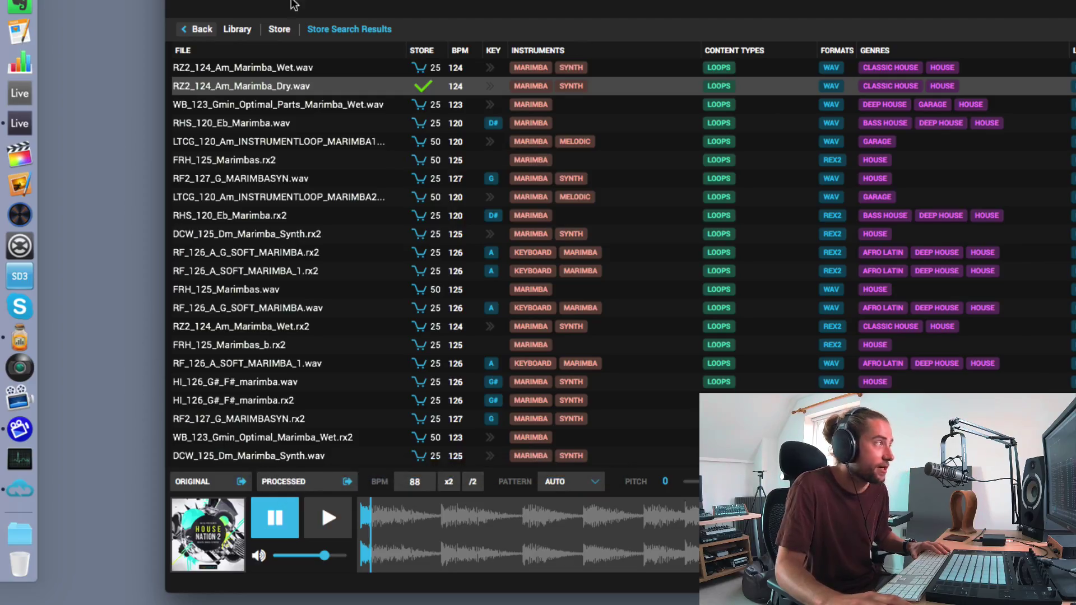
# Switch to Ableton Live, place the processed marimba loop on track 7 at bar 33, and duplicate it once directly after.
pyautogui.click(20, 123)
pyautogui.moveTo(157, 81); pyautogui.dragTo(313, 233)
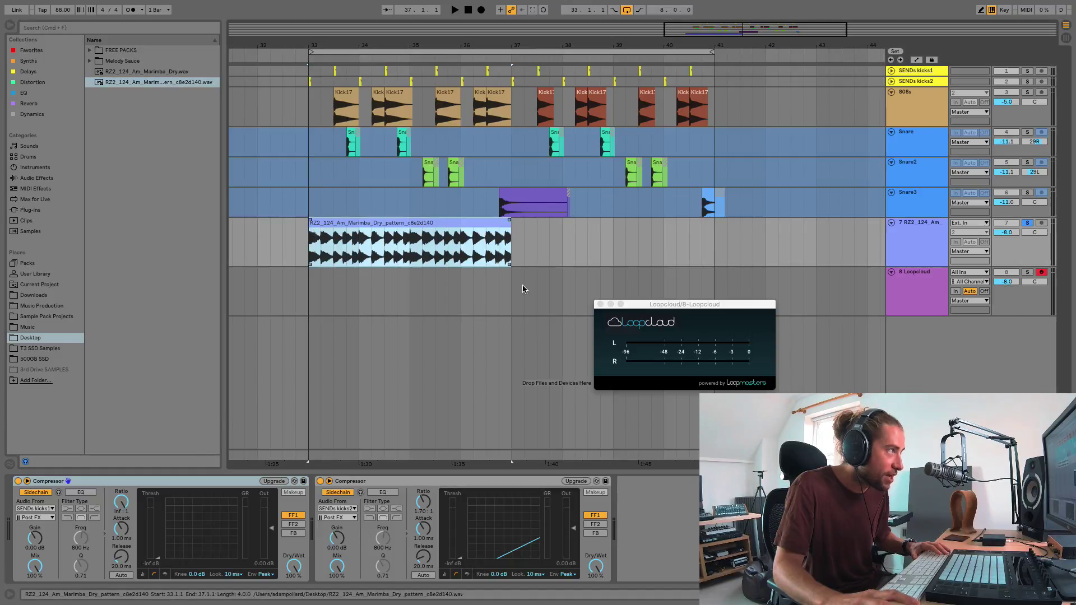
pyautogui.hotkey('shift', 'Tab')
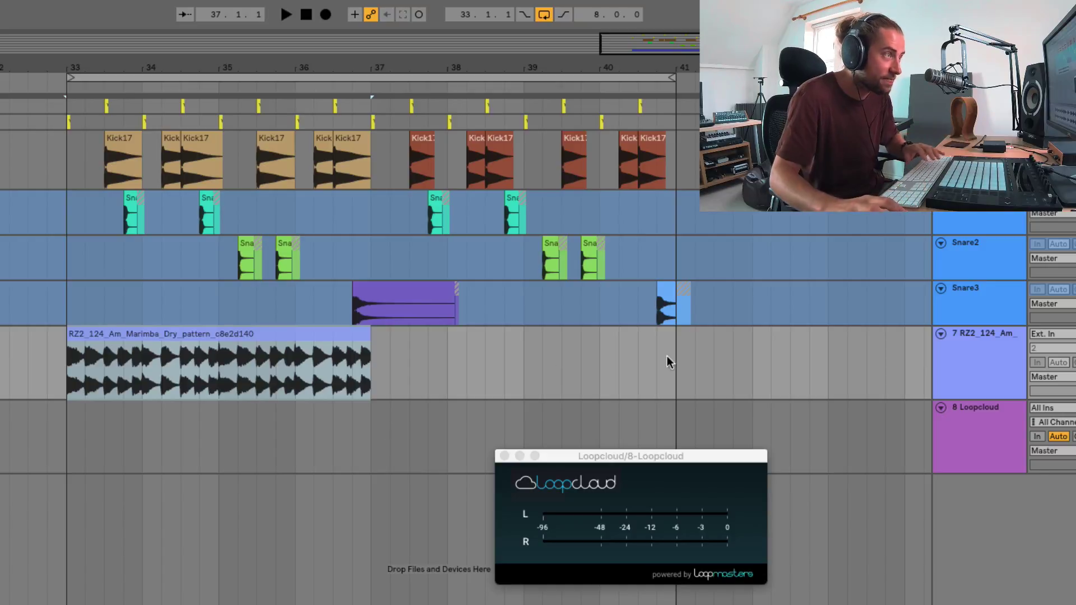
pyautogui.click(222, 336)
pyautogui.press('super+d')
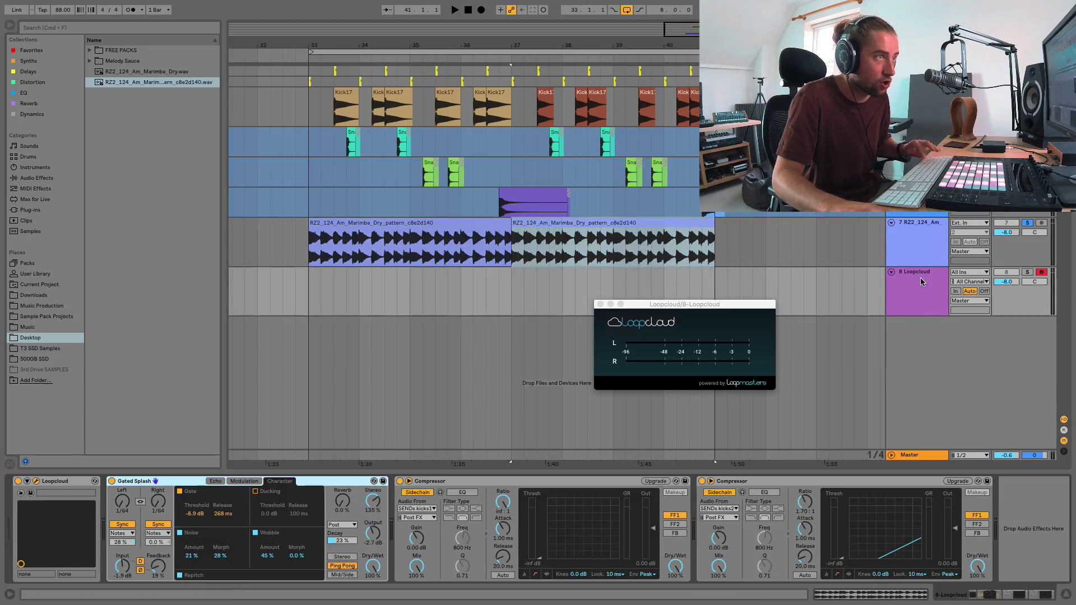
# Copy Gated Splash from the Loopcloud track to the marimba track ahead of its Compressors, hide the browser and play the arrangement.
pyautogui.click(913, 247)
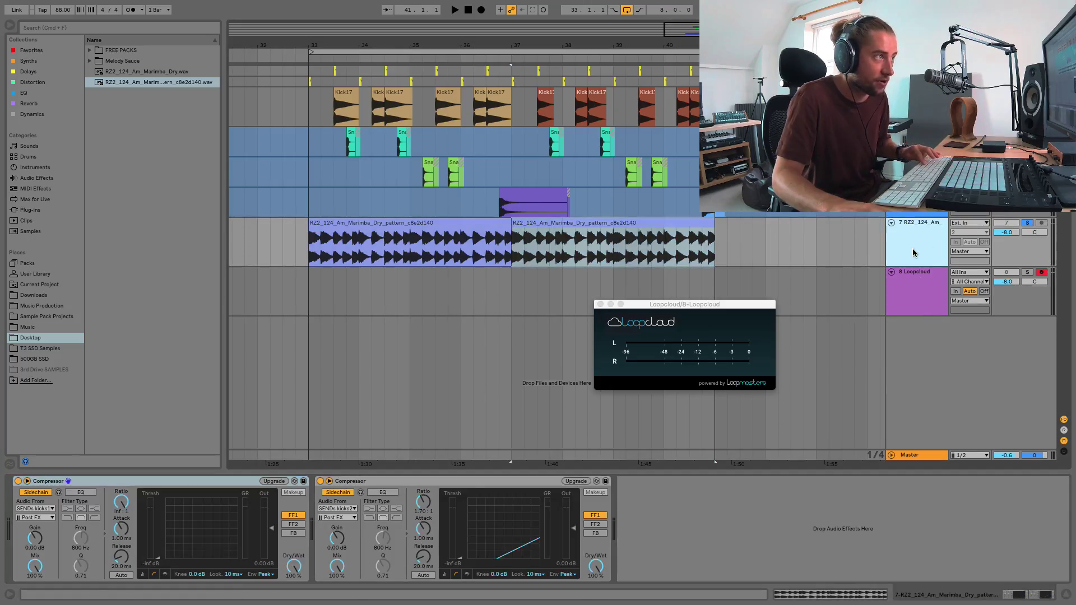
pyautogui.press('super+v')
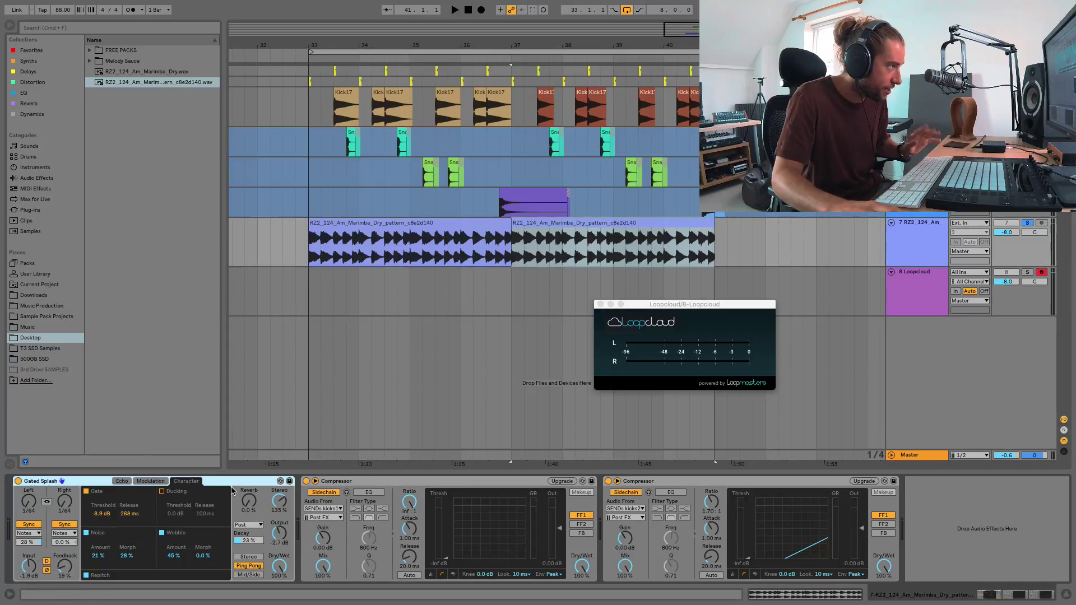
pyautogui.press('super+alt+b')
pyautogui.press('space')
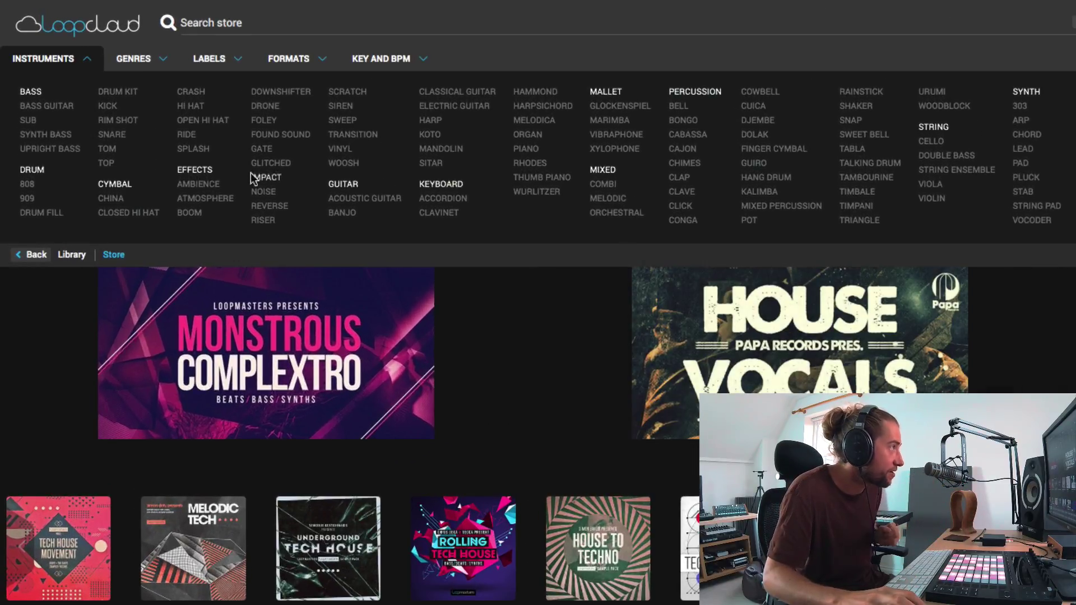
# Filter the Loopcloud store by the Downtempo genre, Percussion instruments and the Loops content type.
pyautogui.click(141, 68)
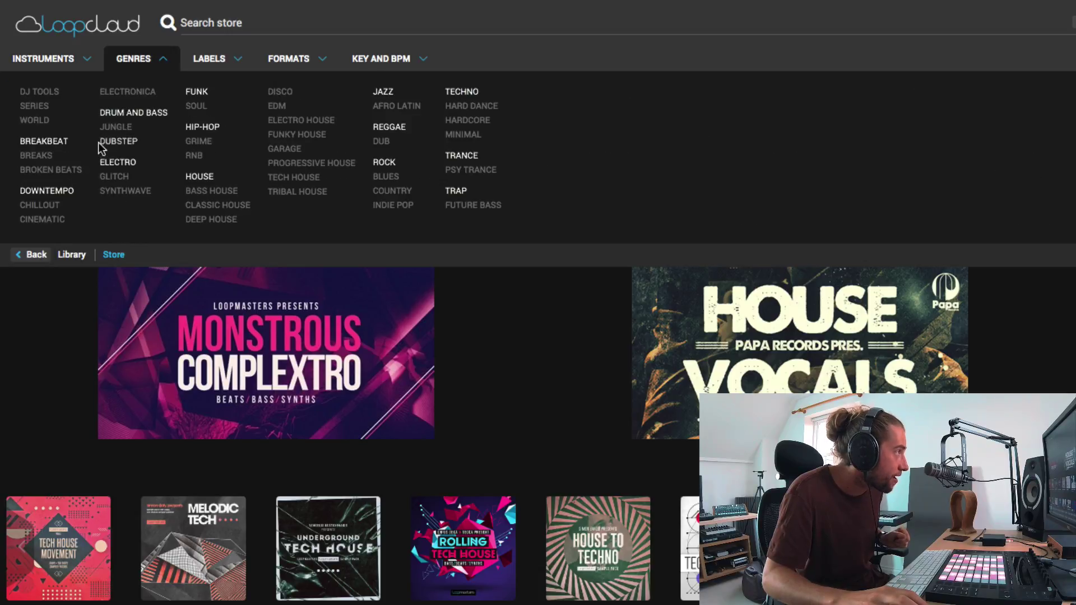
pyautogui.click(74, 191)
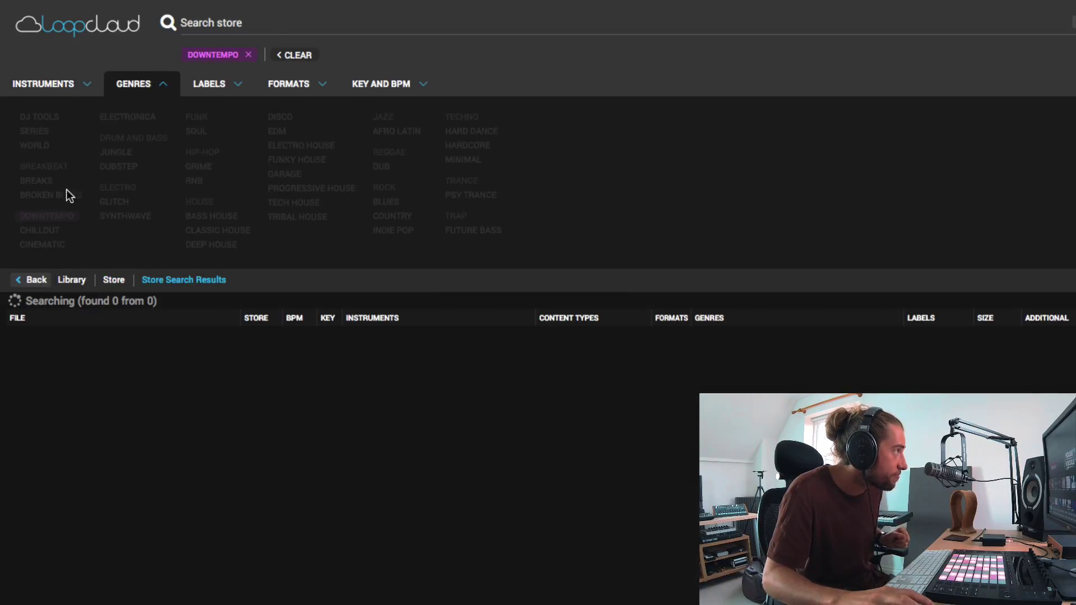
pyautogui.click(74, 90)
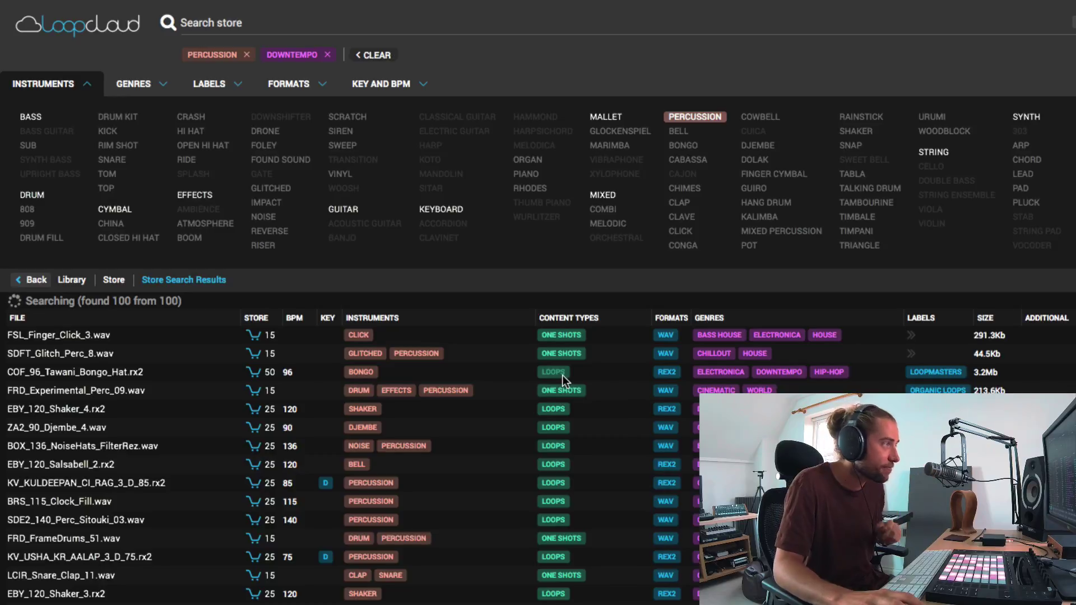
pyautogui.click(562, 375)
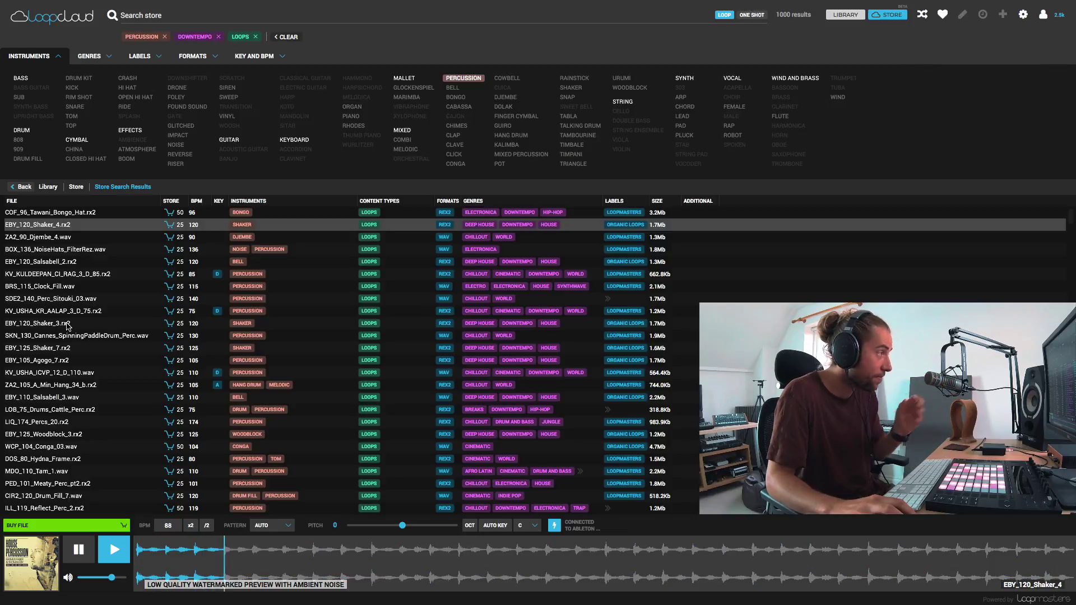
# Audition MDO_110_Tam_1.wav, FSL_118_Jaunt_Shaker.wav and other percussion loops at a higher preview volume, and settle on EBY_120_Shaker_4.rx2.
pyautogui.click(78, 474)
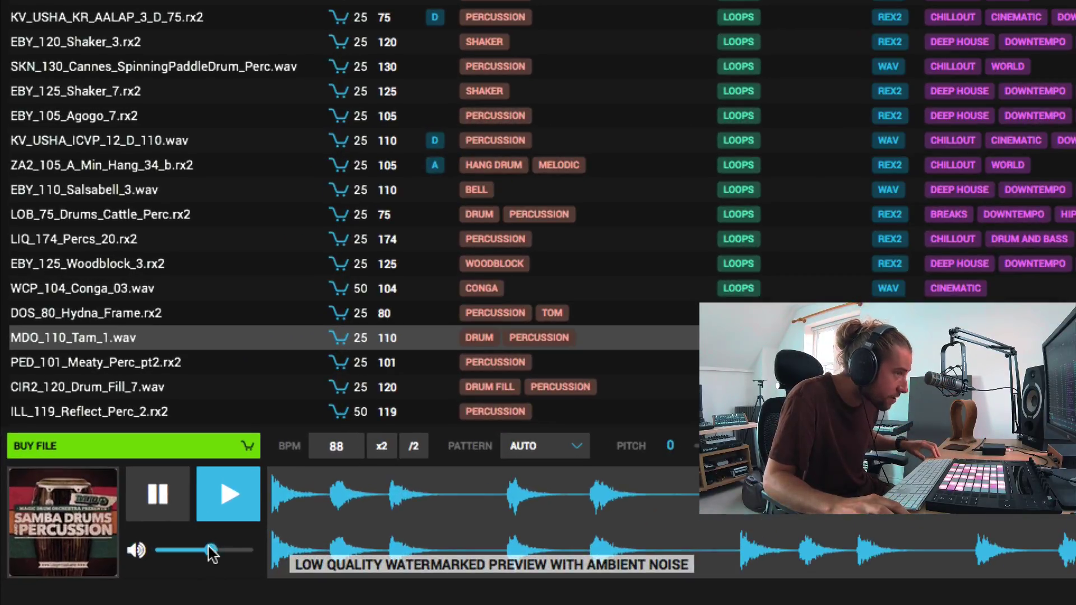
pyautogui.moveTo(209, 549)
pyautogui.mouseDown()
pyautogui.moveTo(196, 550)
pyautogui.moveTo(217, 550)
pyautogui.mouseUp()
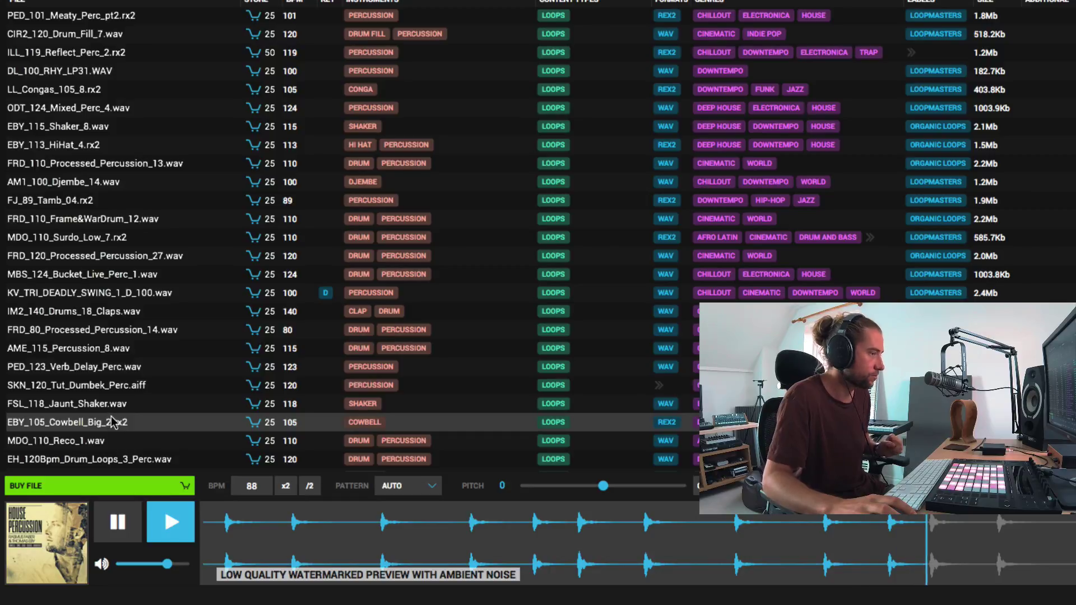
pyautogui.click(118, 407)
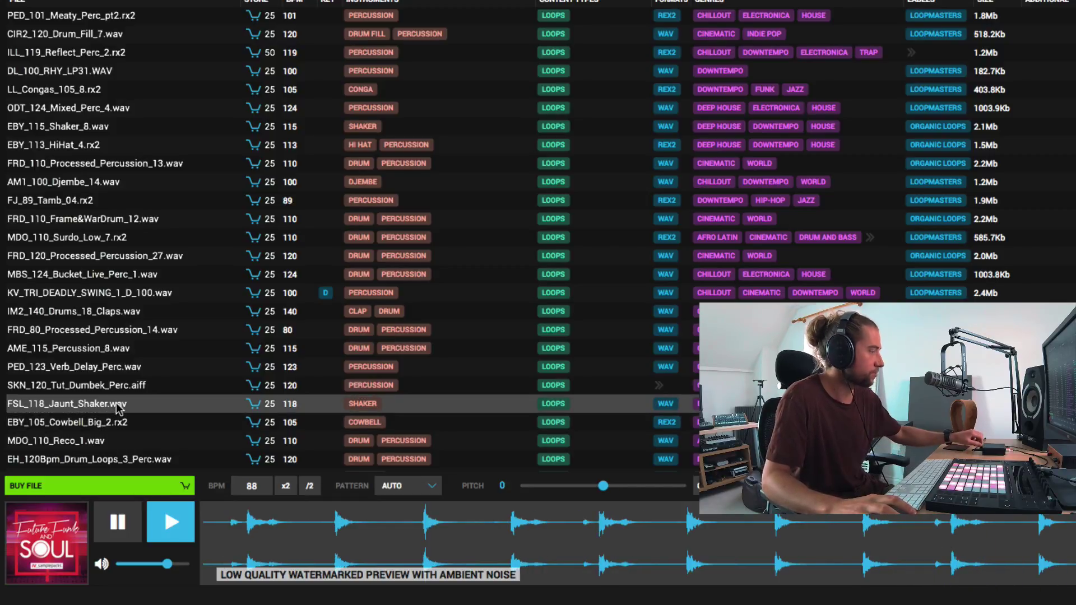
pyautogui.click(116, 386)
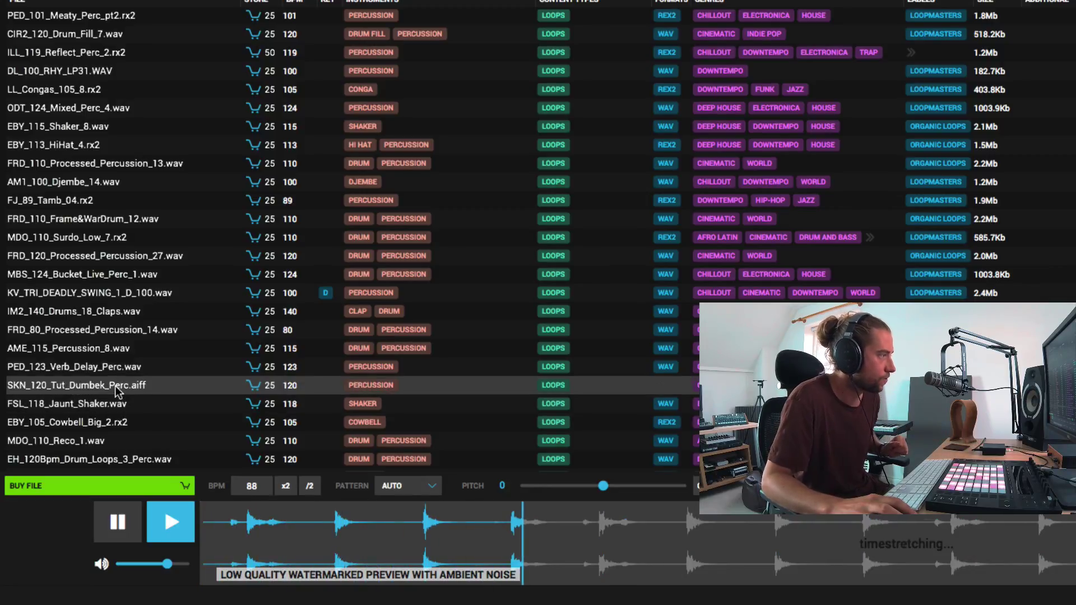
pyautogui.scroll(7, 115, 66)
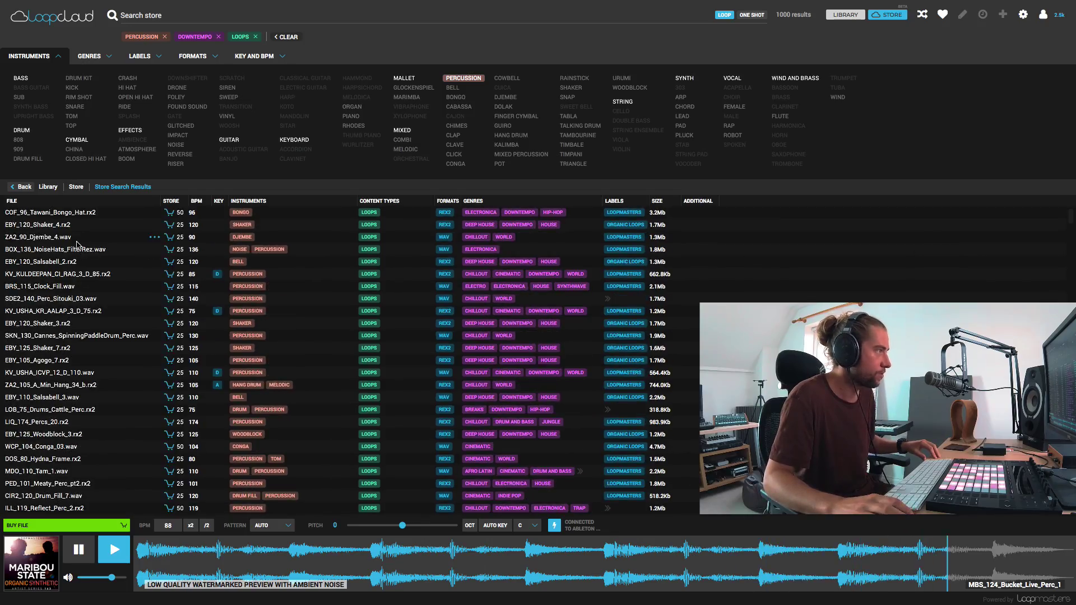
pyautogui.click(74, 227)
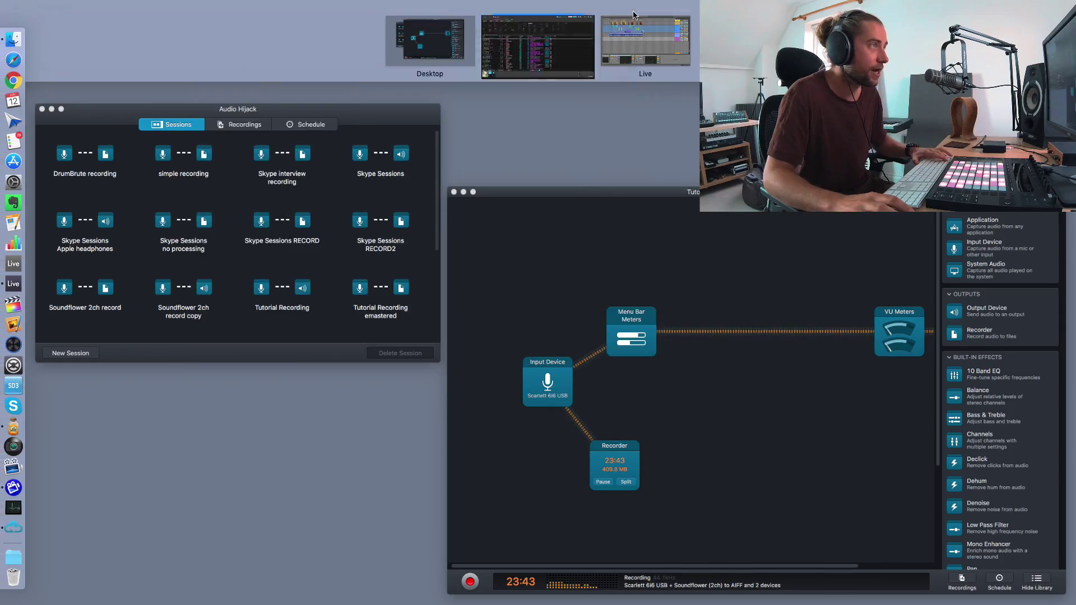
# Switch to Ableton Live, duplicate marimba track 7, and remove the copied clips and Gated Splash from the duplicate.
pyautogui.click(646, 39)
pyautogui.click(898, 249)
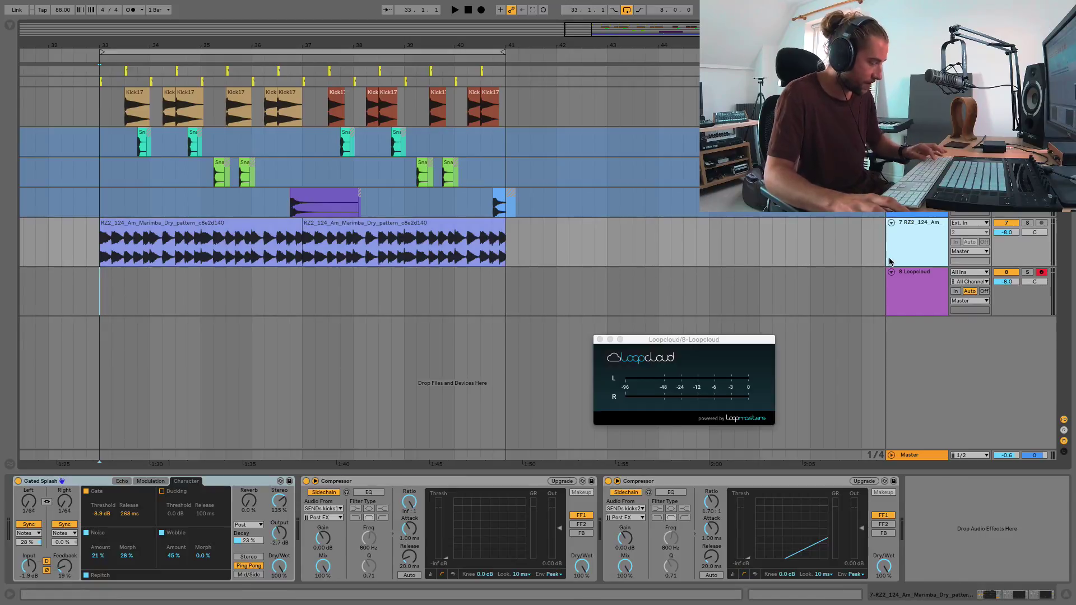
pyautogui.press('super+d')
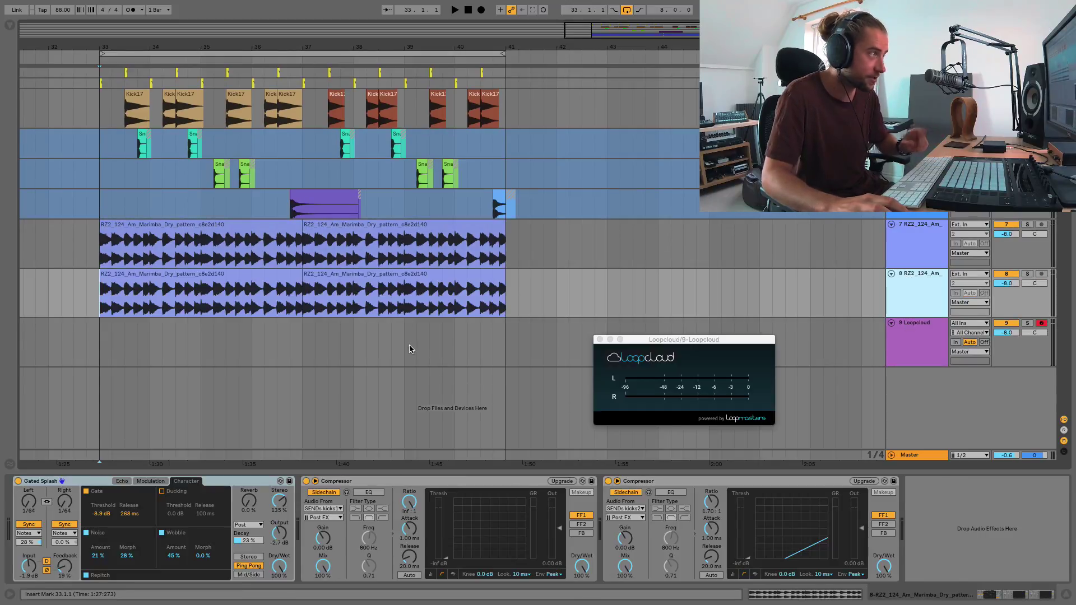
pyautogui.moveTo(531, 283); pyautogui.dragTo(87, 297)
pyautogui.press('Delete')
pyautogui.click(42, 481)
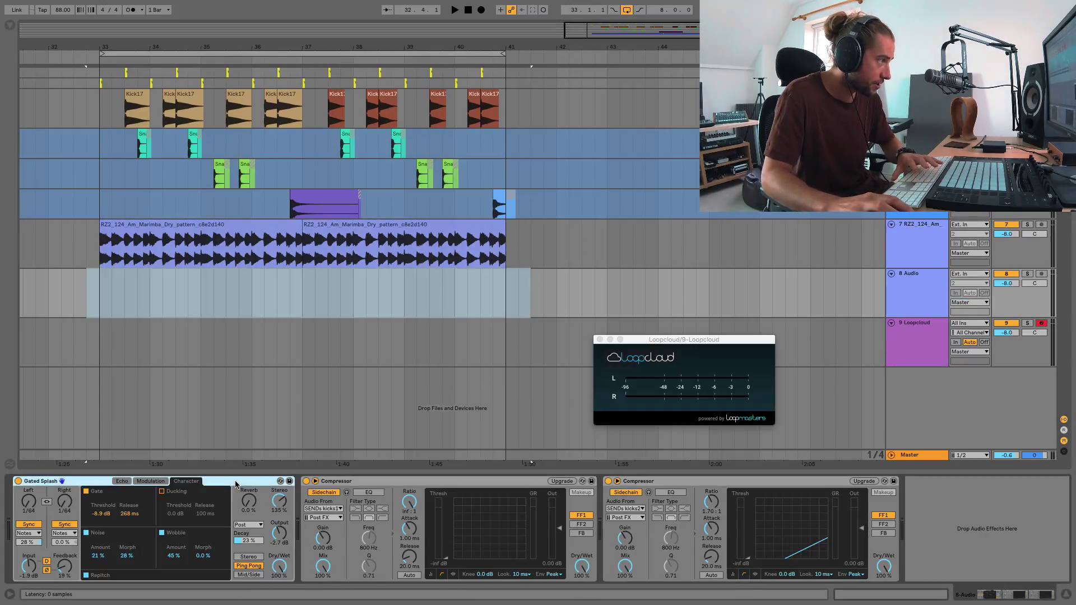
pyautogui.press('Delete')
# Place the EBY_120_Shaker_4 pattern file from the desktop folder on track 8 at bar 33 and extend the clip to bar 41.
pyautogui.click(268, 301)
pyautogui.click(11, 26)
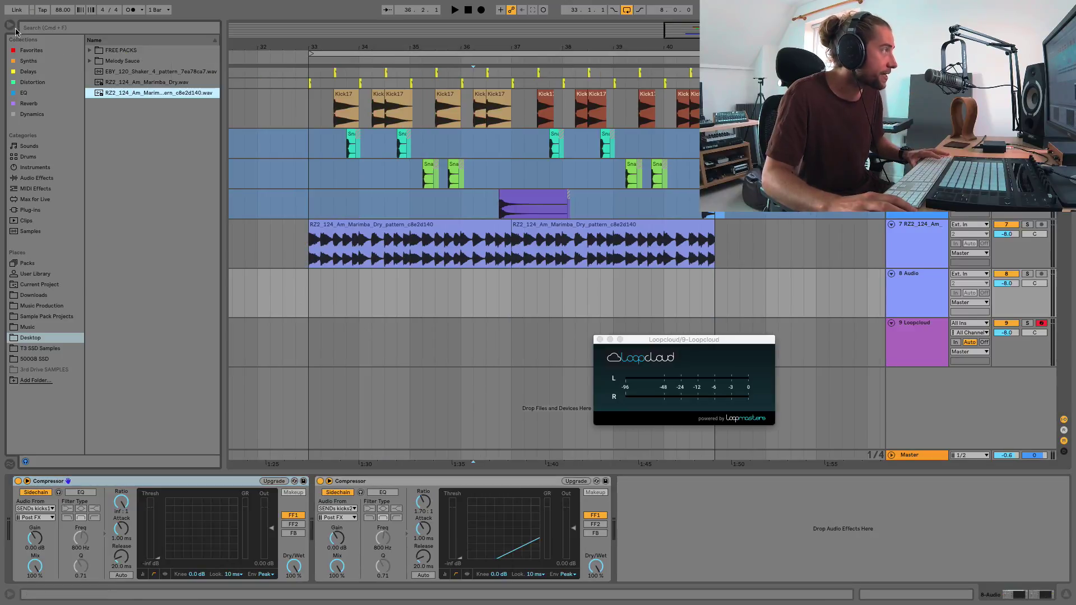
pyautogui.moveTo(143, 73); pyautogui.dragTo(312, 282)
pyautogui.moveTo(505, 274); pyautogui.dragTo(710, 295)
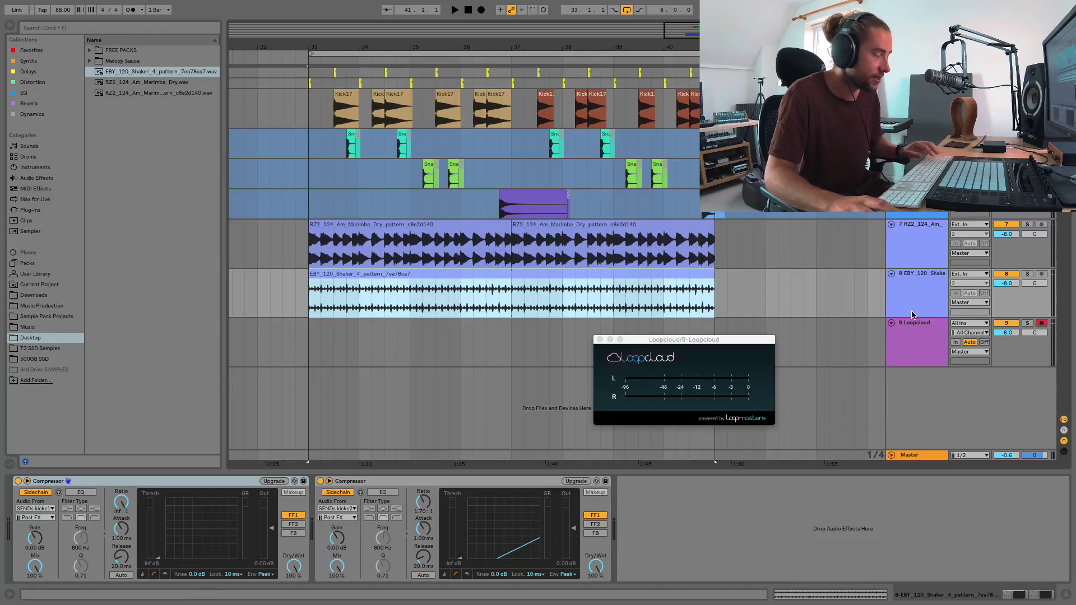
# Play the arrangement and lower the shaker track's volume to -17.4.
pyautogui.moveTo(715, 336); pyautogui.dragTo(725, 363)
pyautogui.press('space')
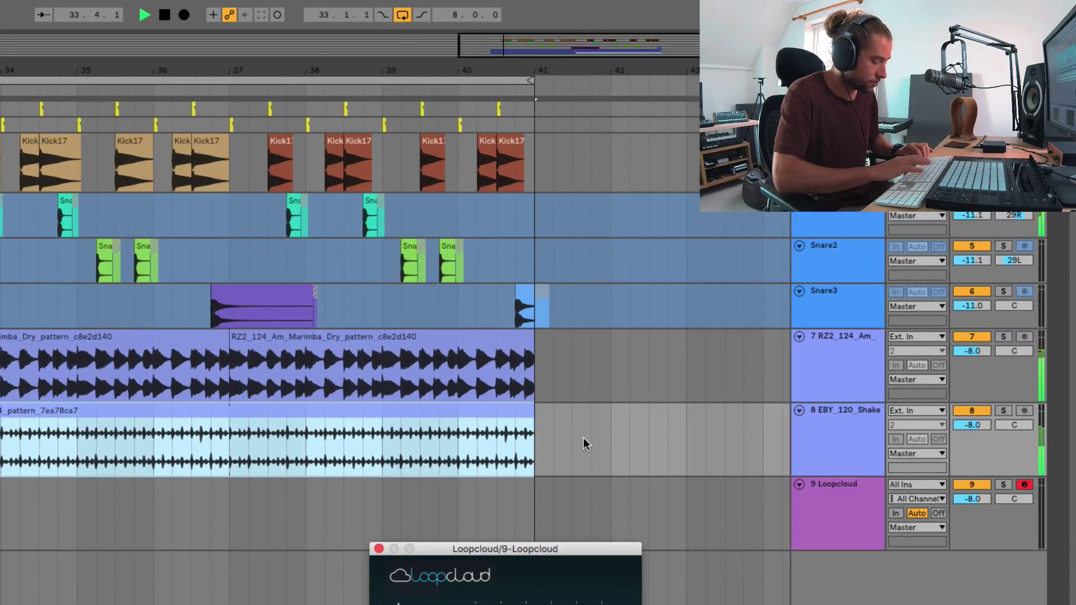
pyautogui.hscroll(5, 585, 441)
pyautogui.moveTo(974, 431); pyautogui.dragTo(975, 449)
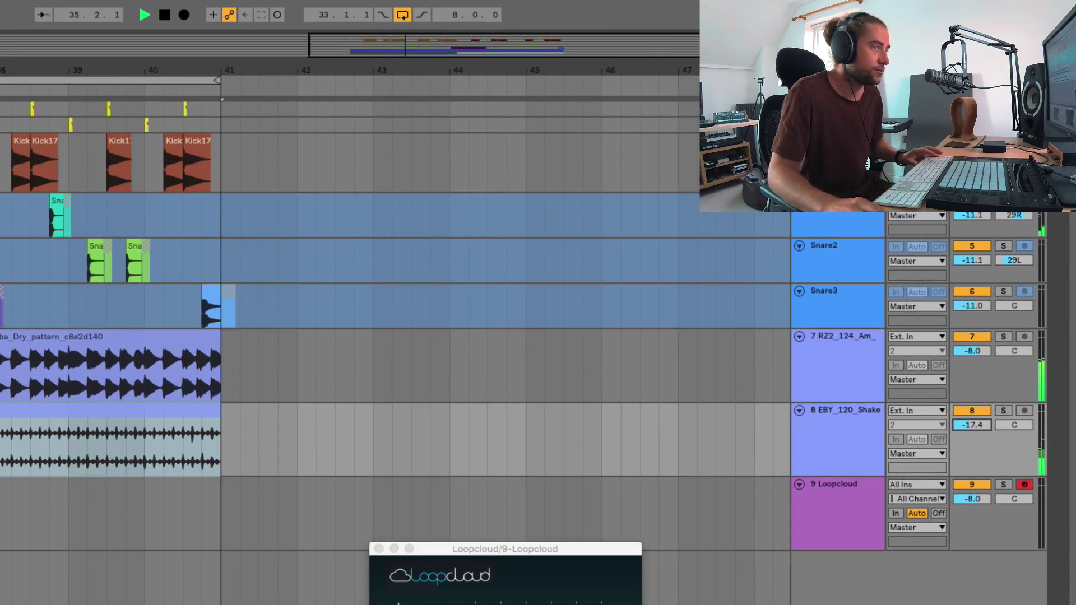
# Cut gaps into the shaker clip across bars 33 to 36 and clear its second half from bar 37 on.
pyautogui.hotkey('ctrl', 'd')
pyautogui.press('Delete')
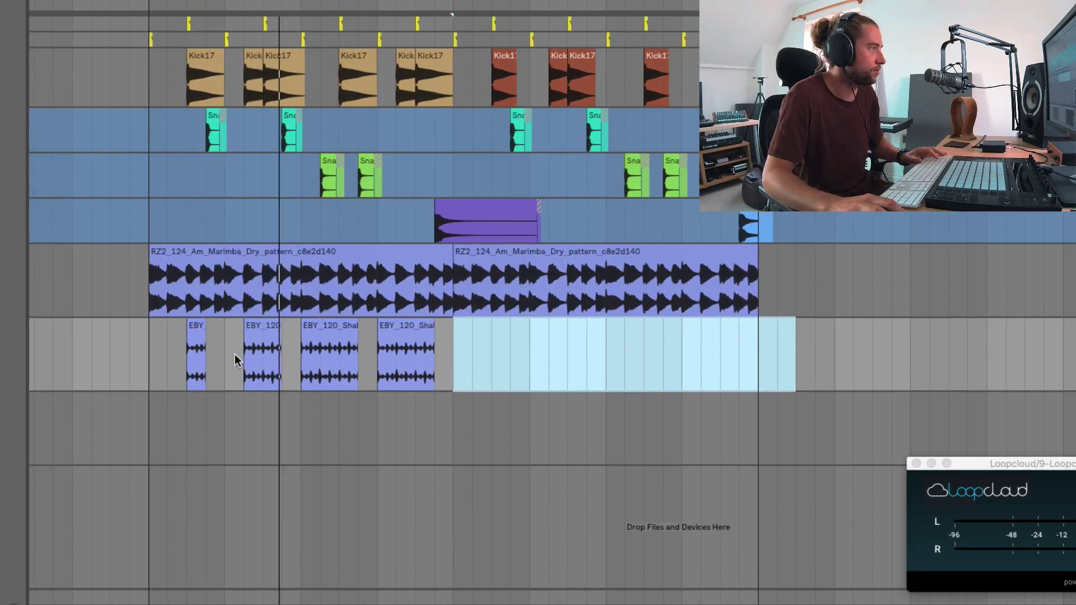
pyautogui.moveTo(244, 356); pyautogui.dragTo(258, 363)
pyautogui.press('Delete')
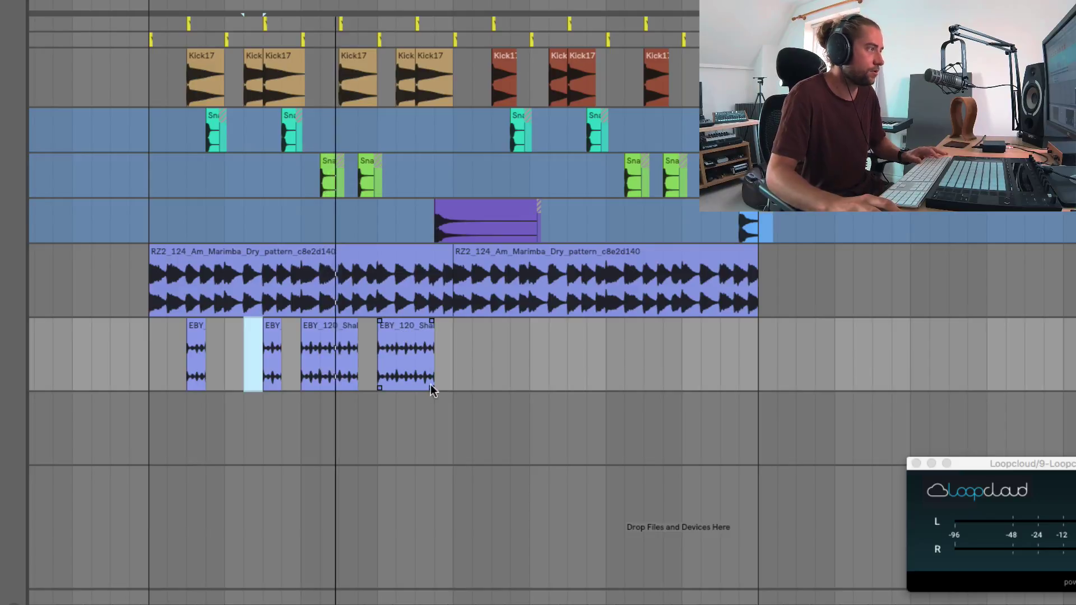
# Duplicate the chopped four-bar shaker pattern so it repeats from bar 37.
pyautogui.keyDown('shift'); pyautogui.click(461, 360); pyautogui.keyUp('shift')
pyautogui.moveTo(221, 363); pyautogui.dragTo(154, 365)
pyautogui.press('super+d')
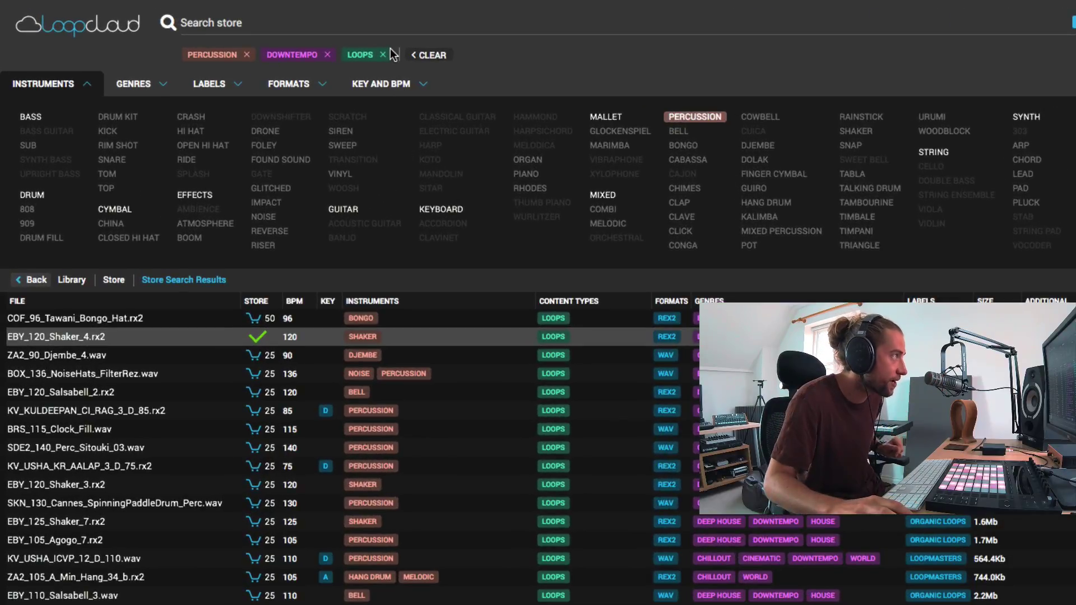
# Switch to Loopcloud, change the percussion search from downtempo loops to one shots of any genre, and set the pattern to Off Beat 1.
pyautogui.click(329, 53)
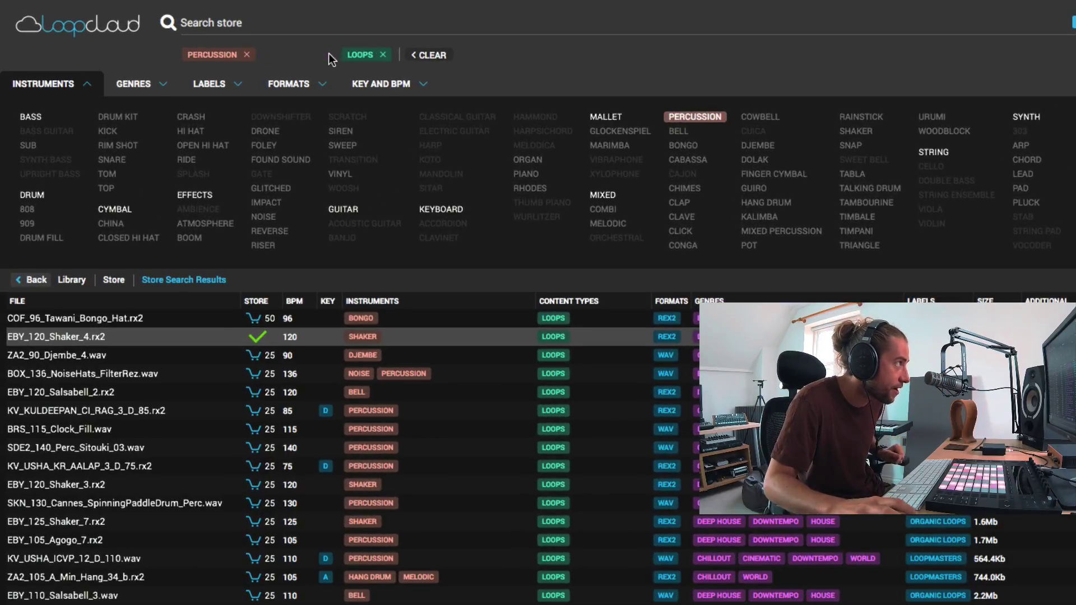
pyautogui.click(303, 54)
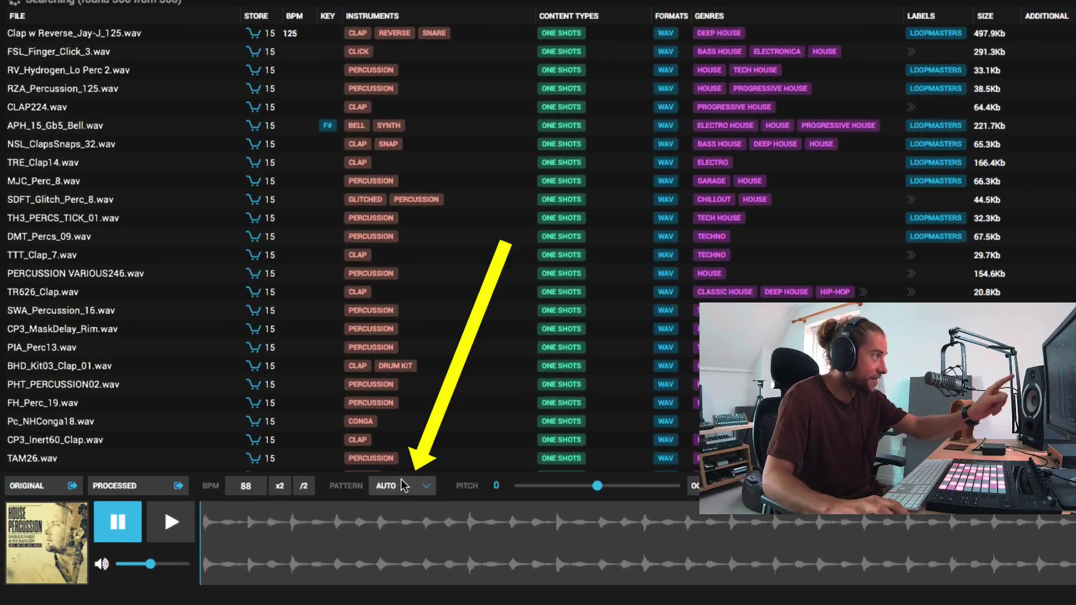
pyautogui.click(407, 489)
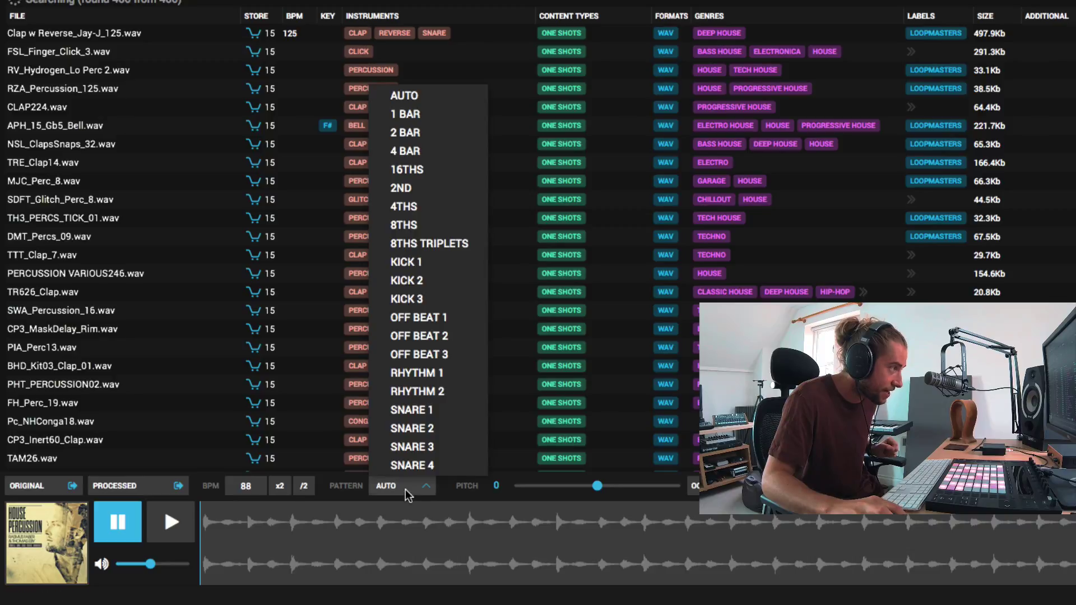
pyautogui.click(436, 317)
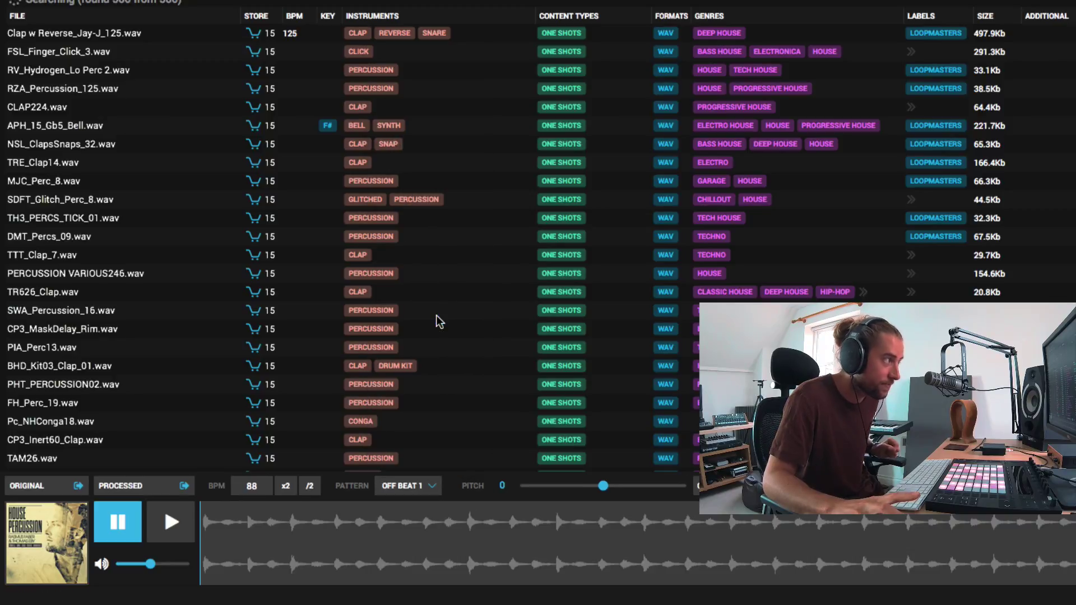
# Preview FSL_Finger_Click_3.wav with the Off Beat 1 pattern against the playing Ableton Live arrangement, raising the preview volume.
pyautogui.click(92, 53)
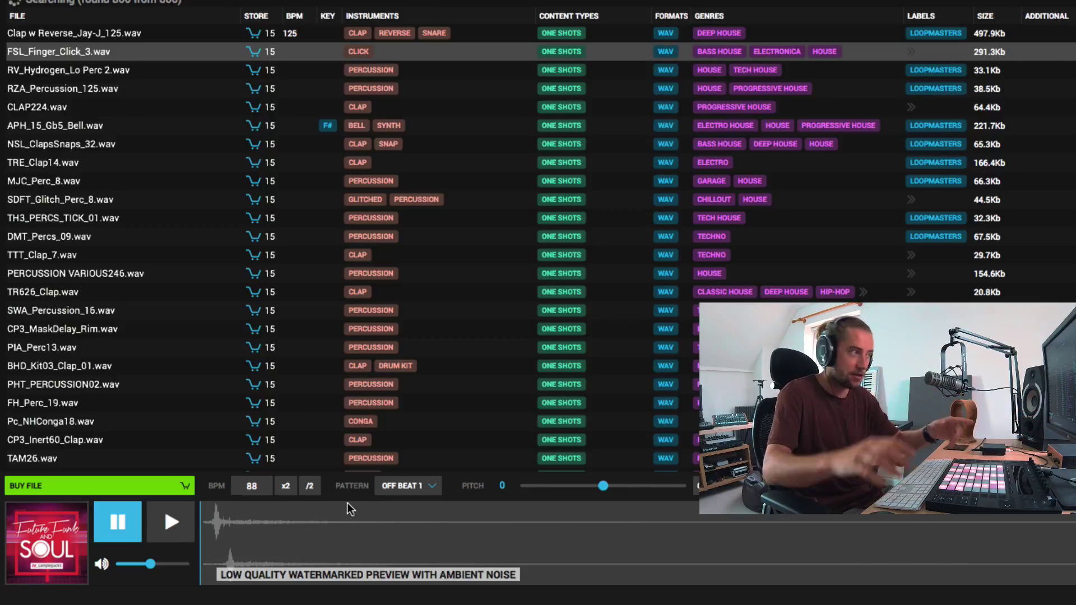
pyautogui.click(388, 487)
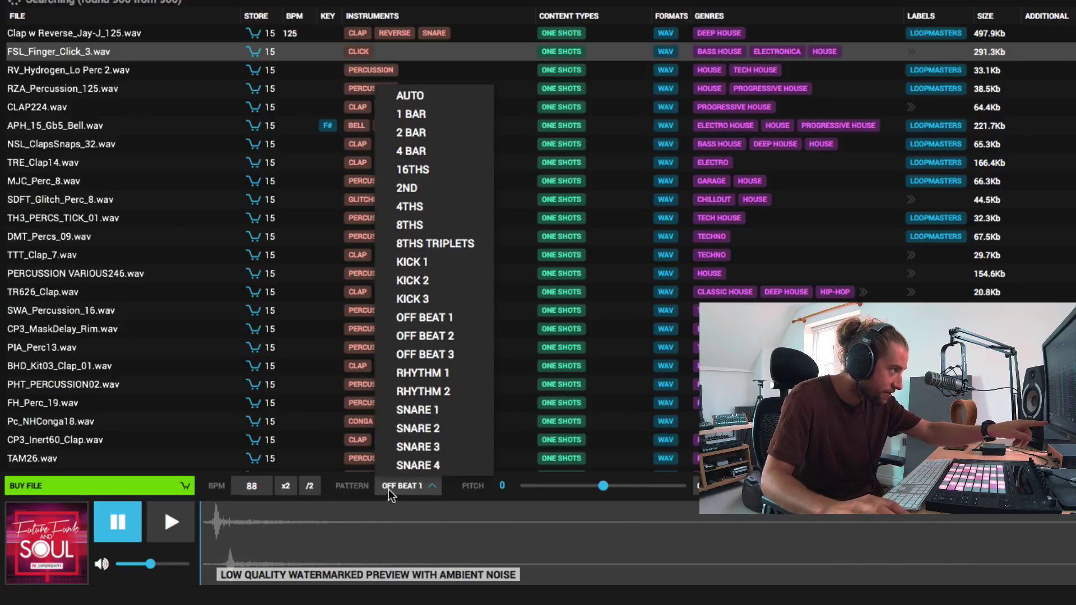
pyautogui.click(455, 318)
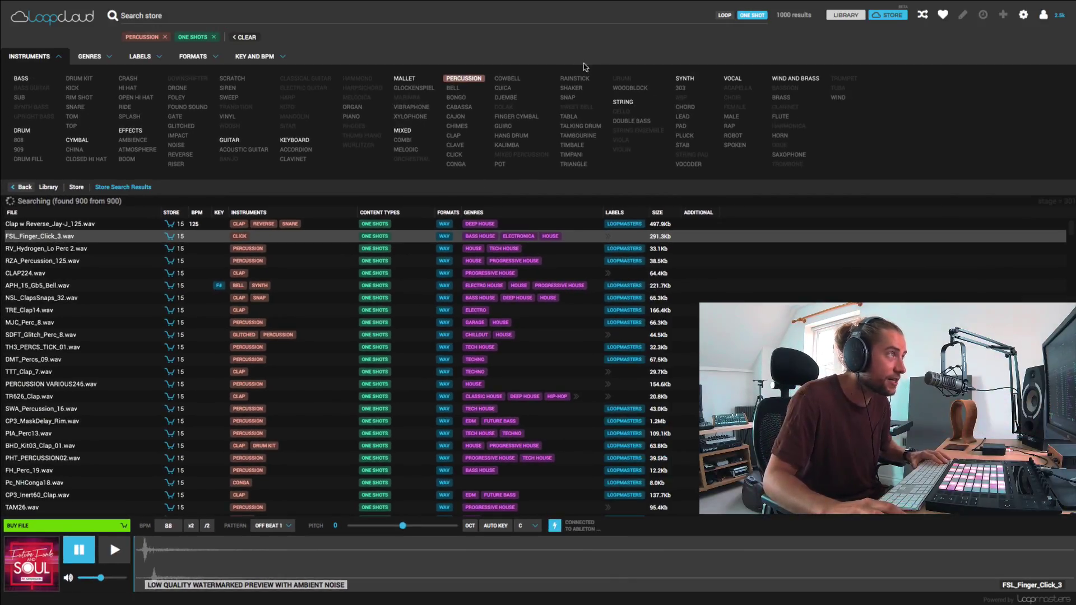
pyautogui.press('super+Tab')
pyautogui.press('space')
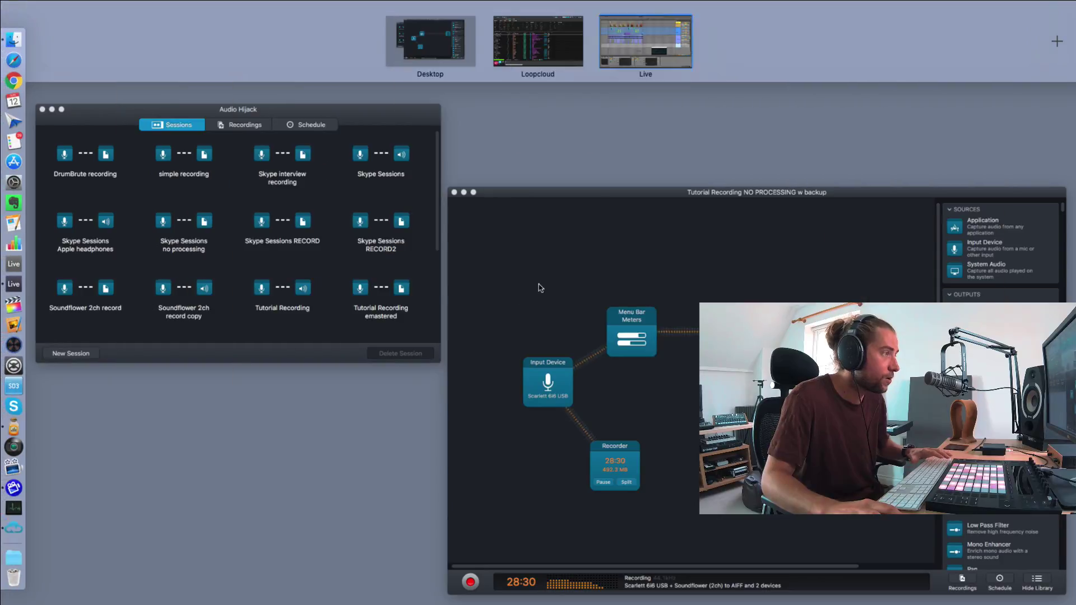
pyautogui.hotkey('ctrl', 'Up')
pyautogui.click(554, 30)
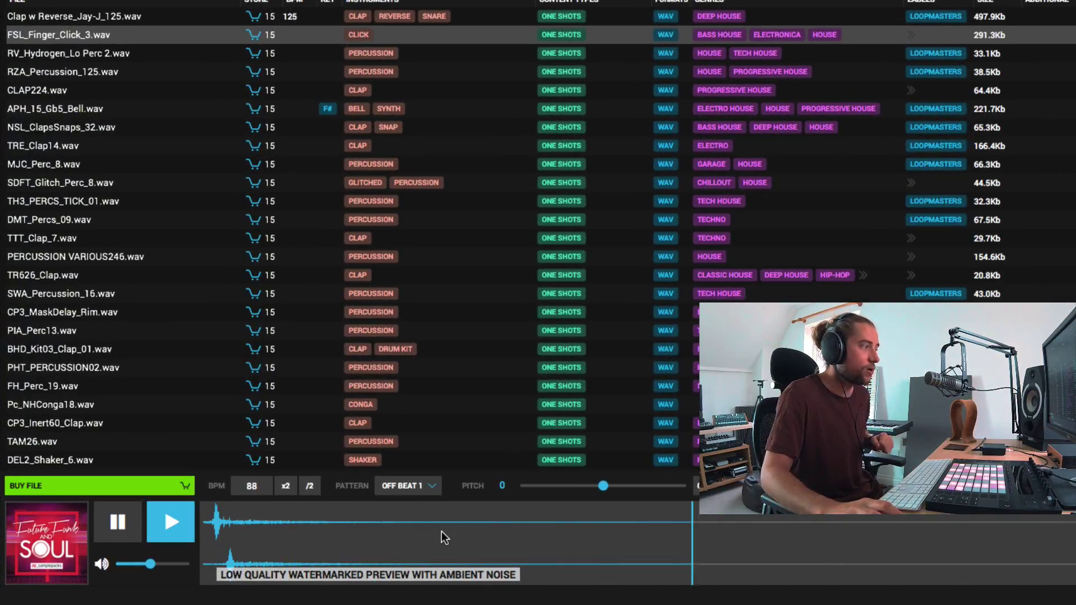
pyautogui.click(167, 565)
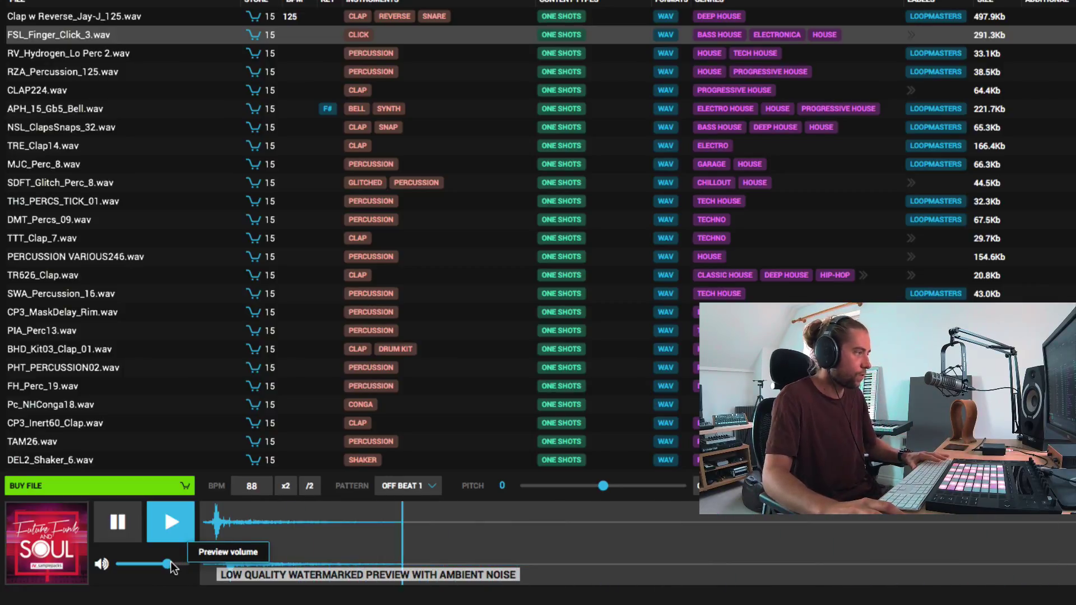
pyautogui.press('space')
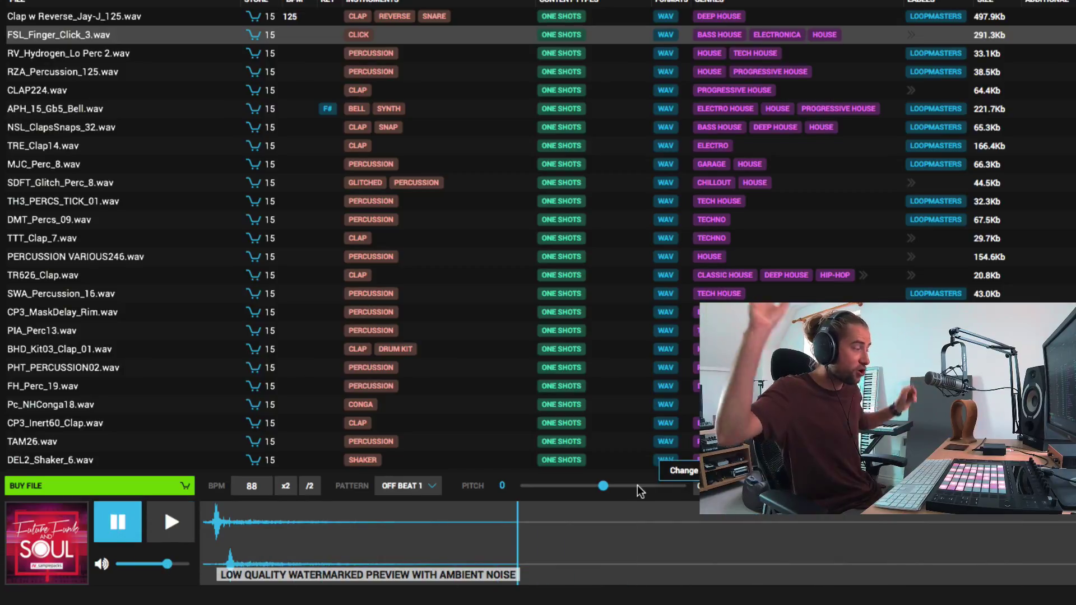
# Buy FSL_Finger_Click_3.wav and, in Ableton Live, place its processed pattern file on a new track 8 at bar 33.
pyautogui.click(132, 483)
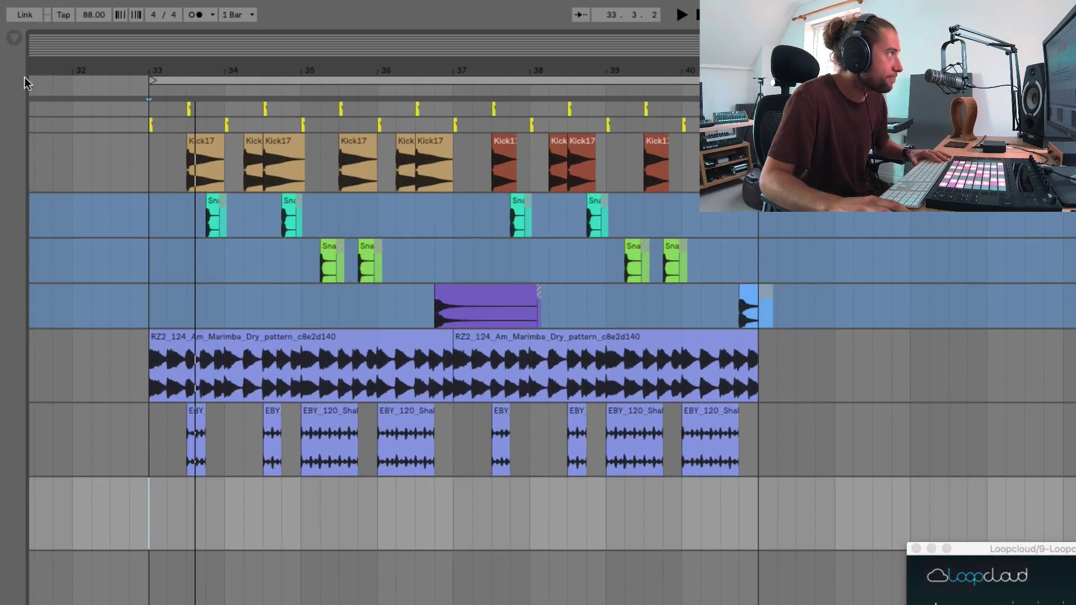
pyautogui.click(17, 41)
pyautogui.moveTo(200, 126); pyautogui.dragTo(386, 434)
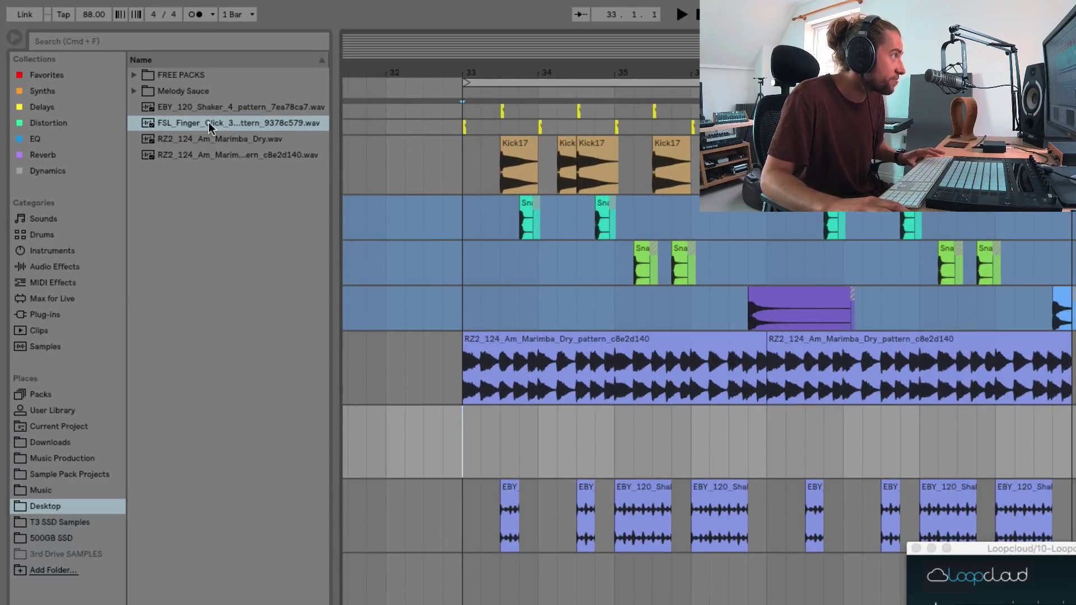
pyautogui.moveTo(209, 122); pyautogui.dragTo(562, 447)
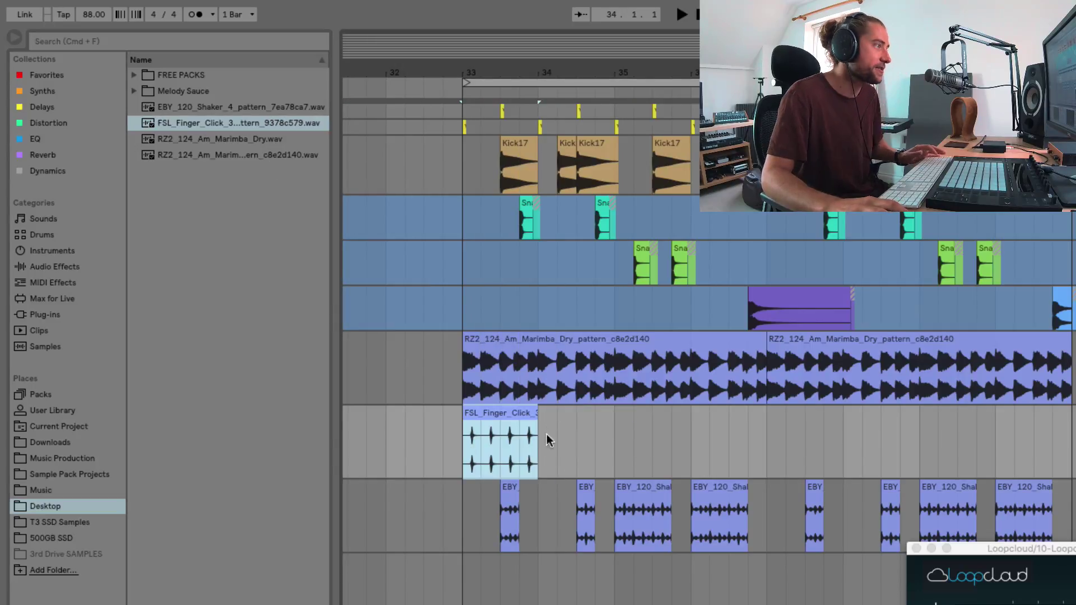
# Duplicate the one-bar finger click clip seven times to fill track 8 up to bar 41.
pyautogui.press('super+d')
pyautogui.press('super+d')
pyautogui.press('super+d')
pyautogui.press('super+d')
pyautogui.press('super+d')
pyautogui.press('super+d')
pyautogui.press('super+d')
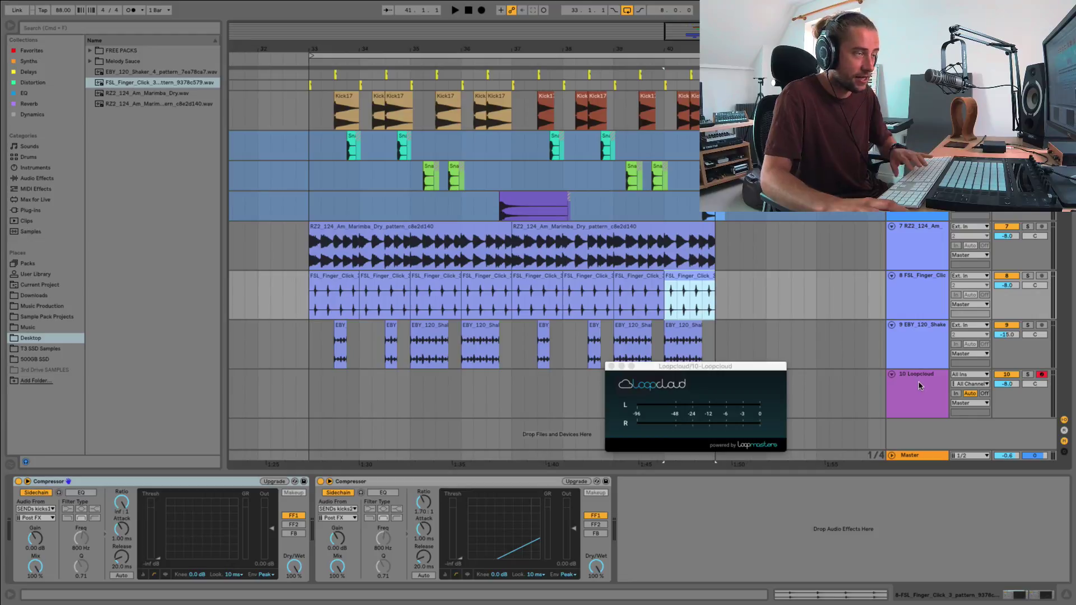
# Delete the Loopcloud track and hide the browser and the device view.
pyautogui.press('Delete')
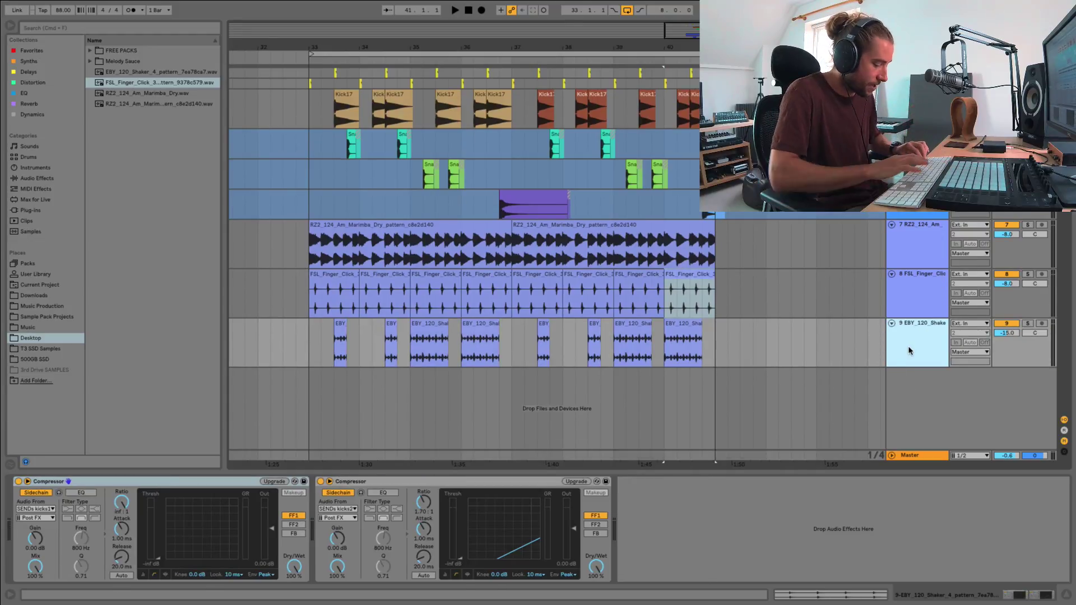
pyautogui.press('super+alt+b')
pyautogui.press('super+alt+l')
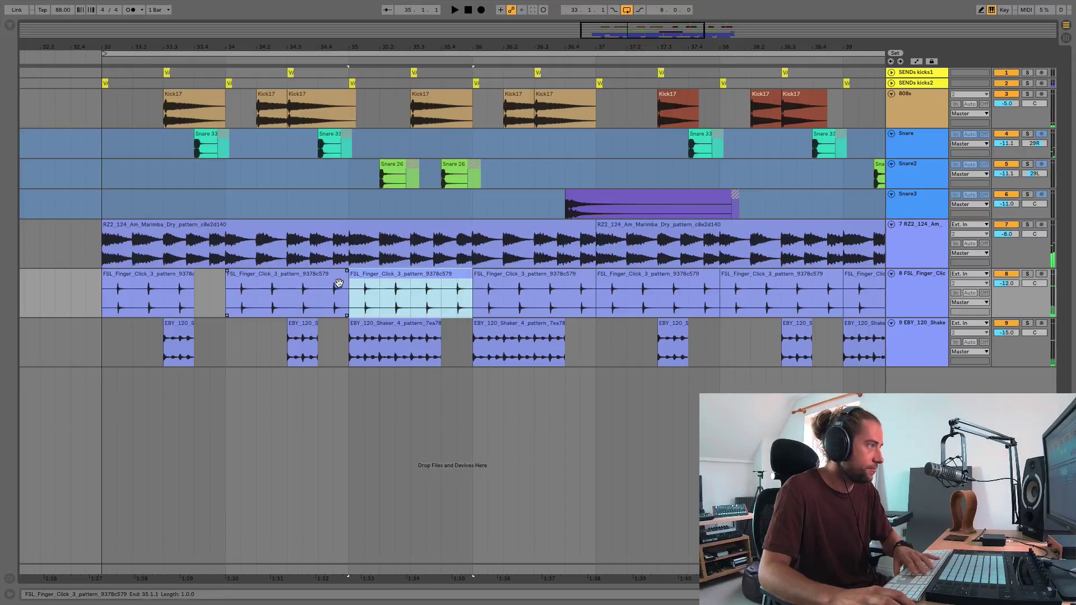
# Trim the finger click clips on track 8 to leave gaps between them, and play the arrangement.
pyautogui.click(339, 283)
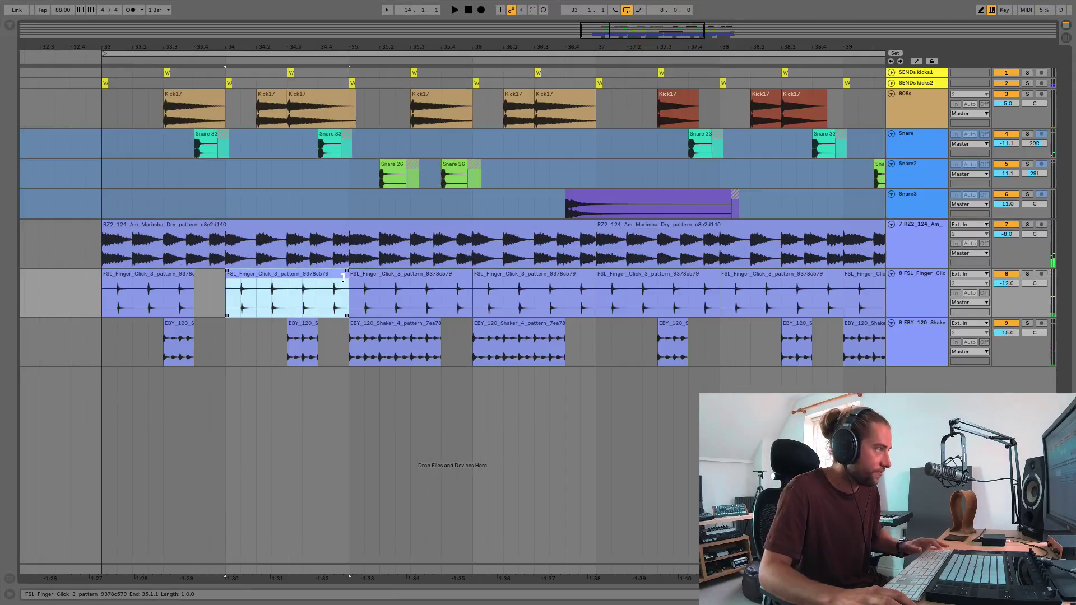
pyautogui.moveTo(347, 291); pyautogui.dragTo(317, 291)
pyautogui.click(96, 299)
pyautogui.press('space')
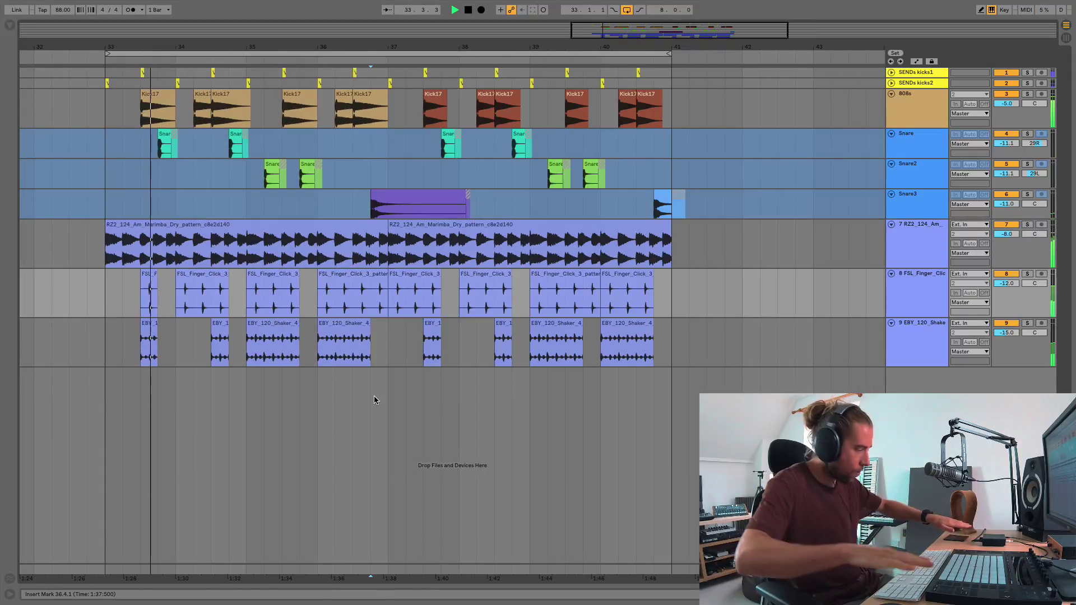